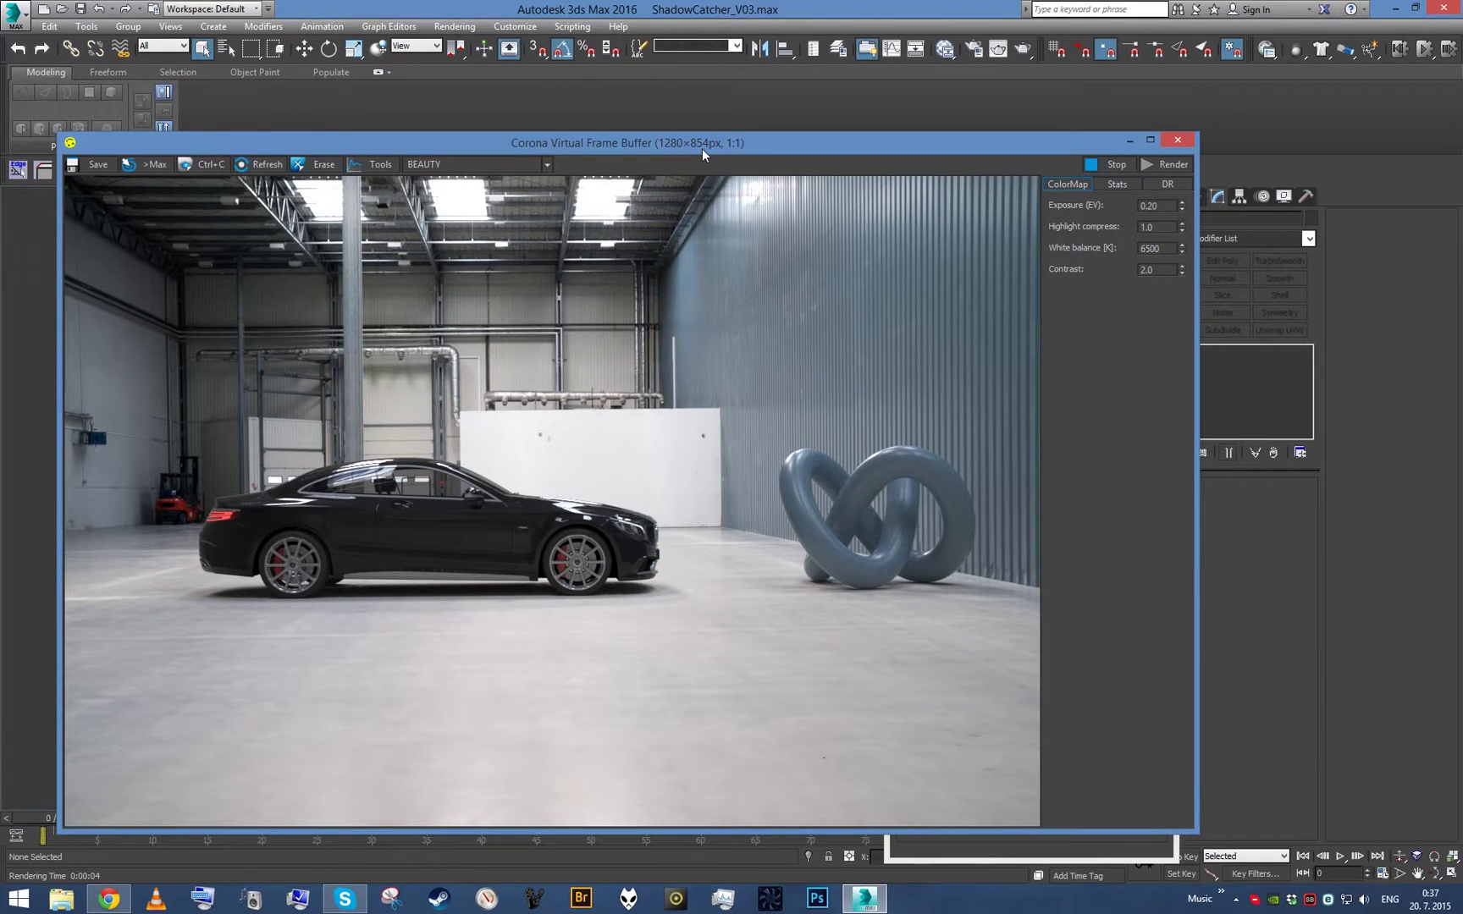
# Compare the rendered image in the frame buffer with the torus knot and car objects in the scene.
pyautogui.moveTo(705, 139); pyautogui.dragTo(562, 394)
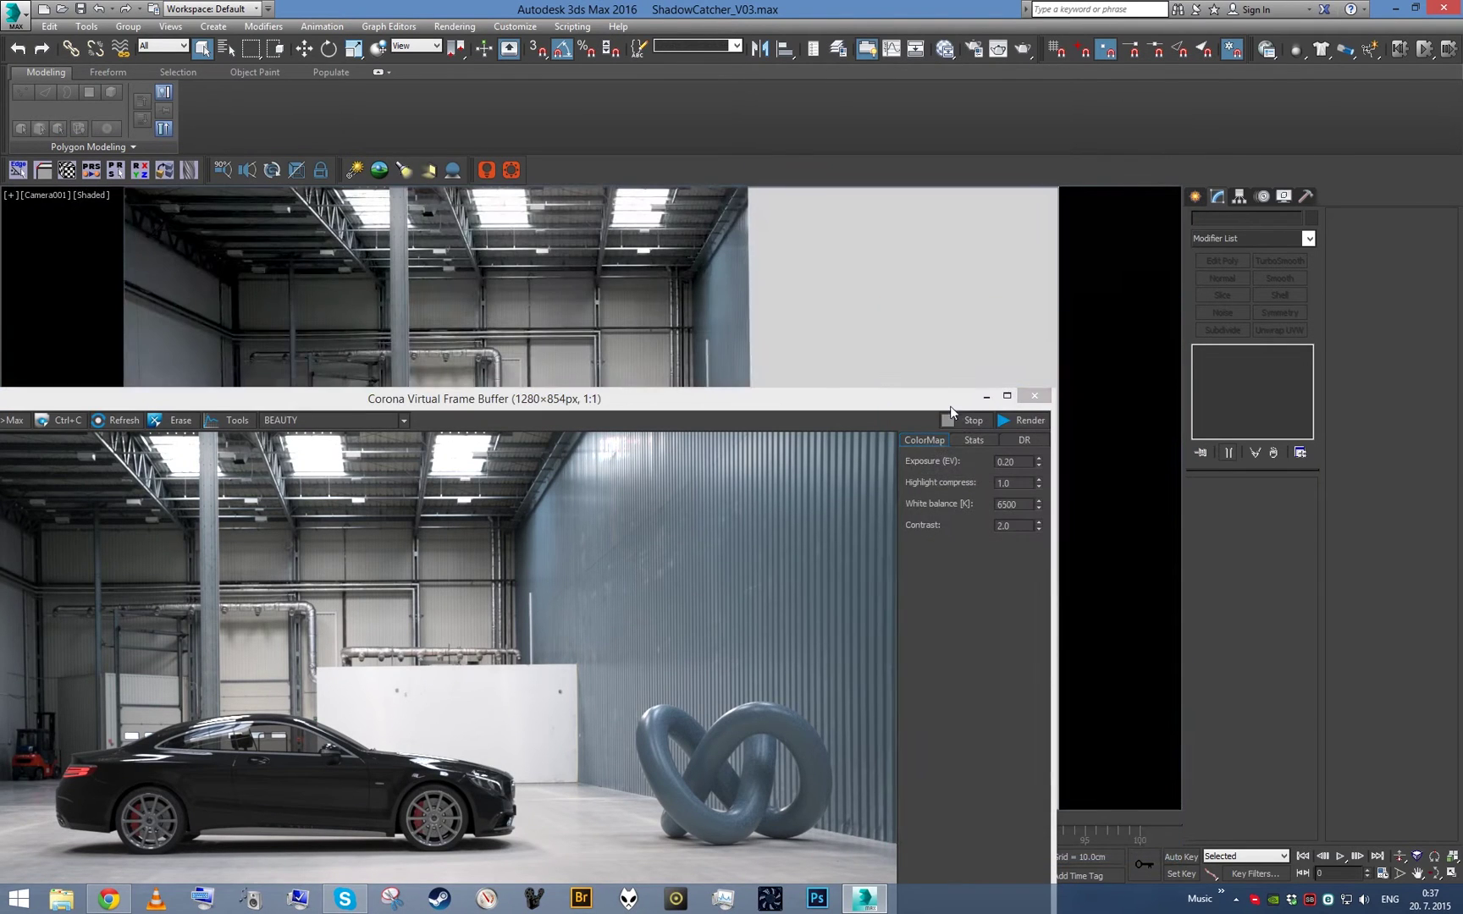
pyautogui.click(986, 395)
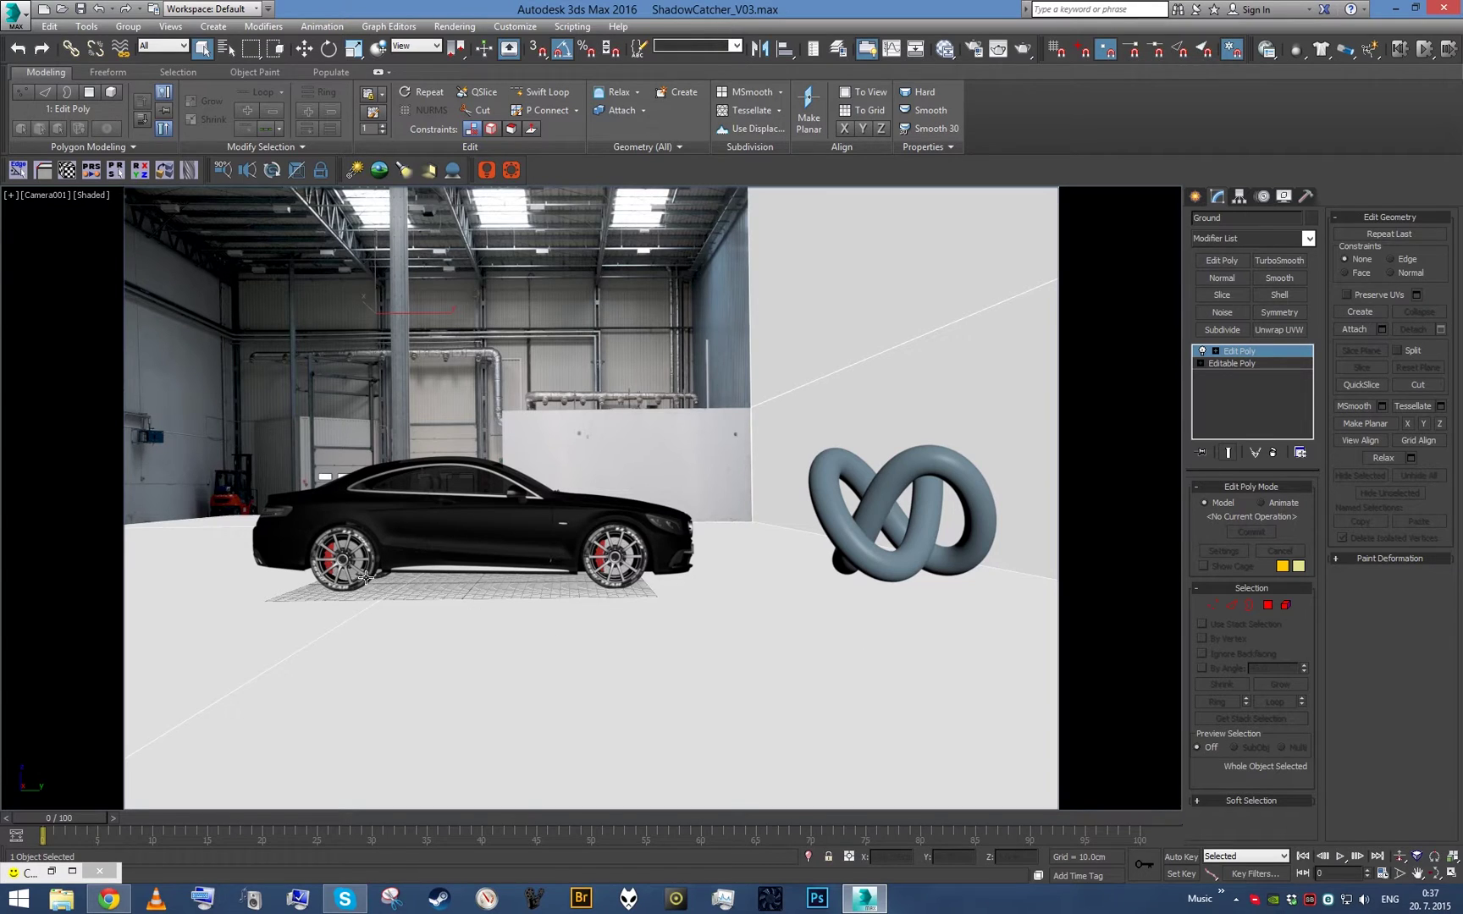
pyautogui.click(865, 495)
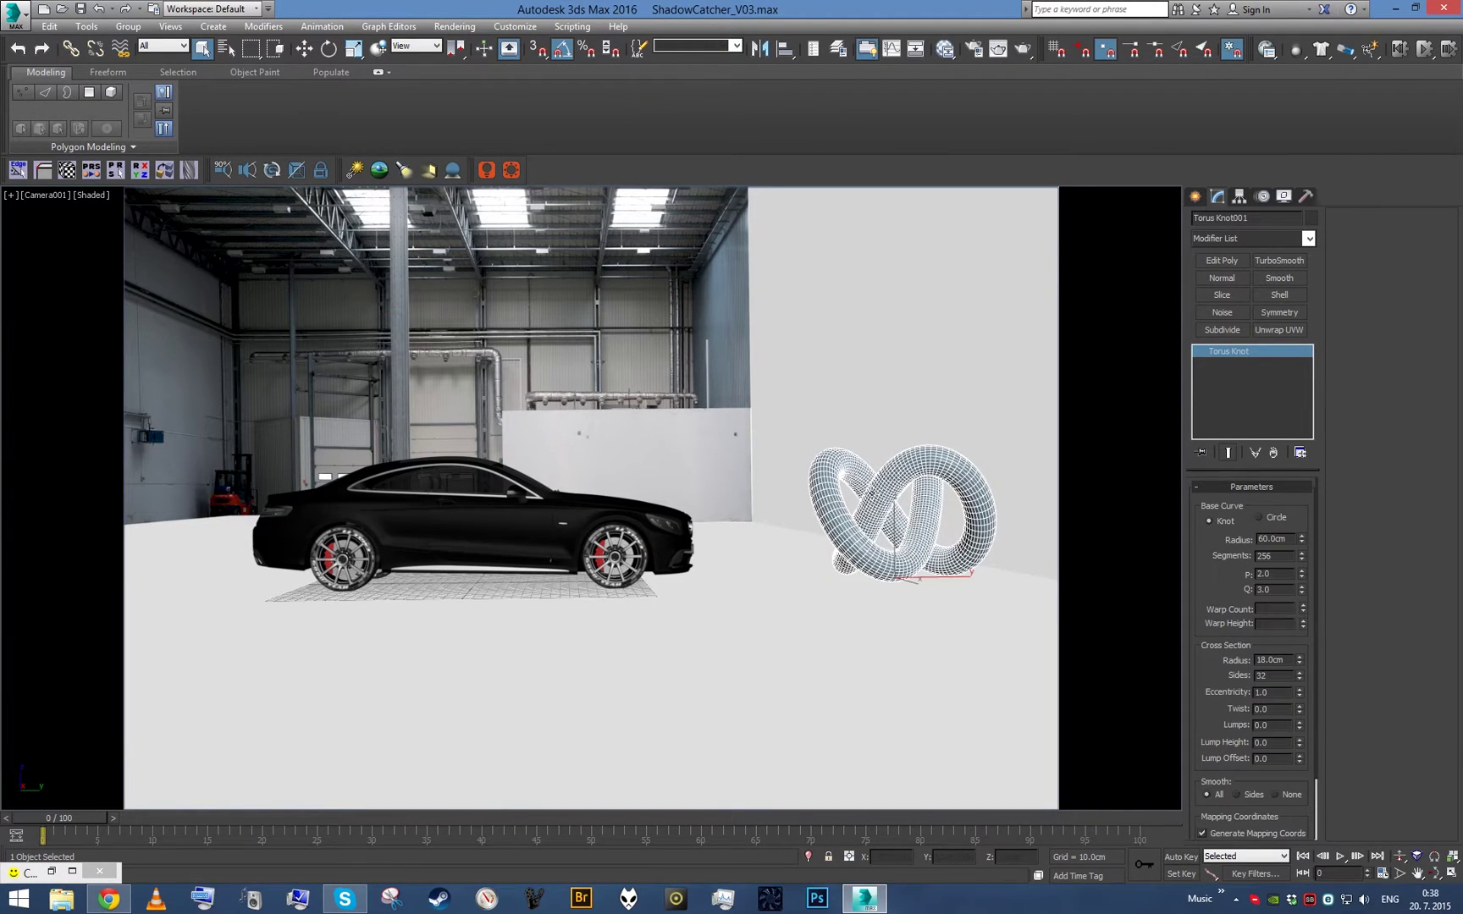
pyautogui.click(559, 529)
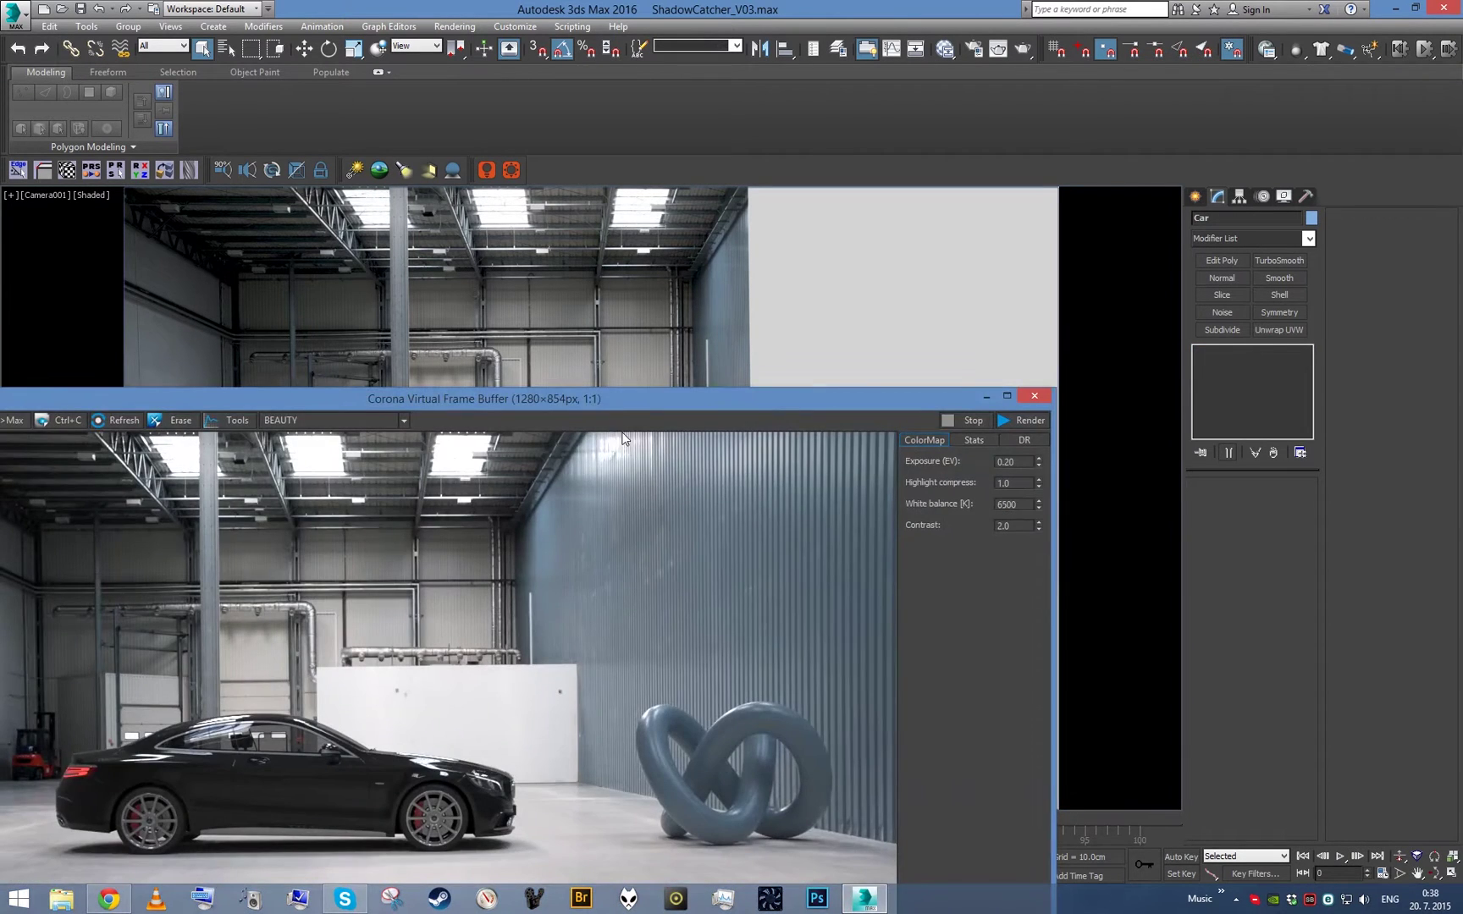
pyautogui.moveTo(618, 394); pyautogui.dragTo(744, 122)
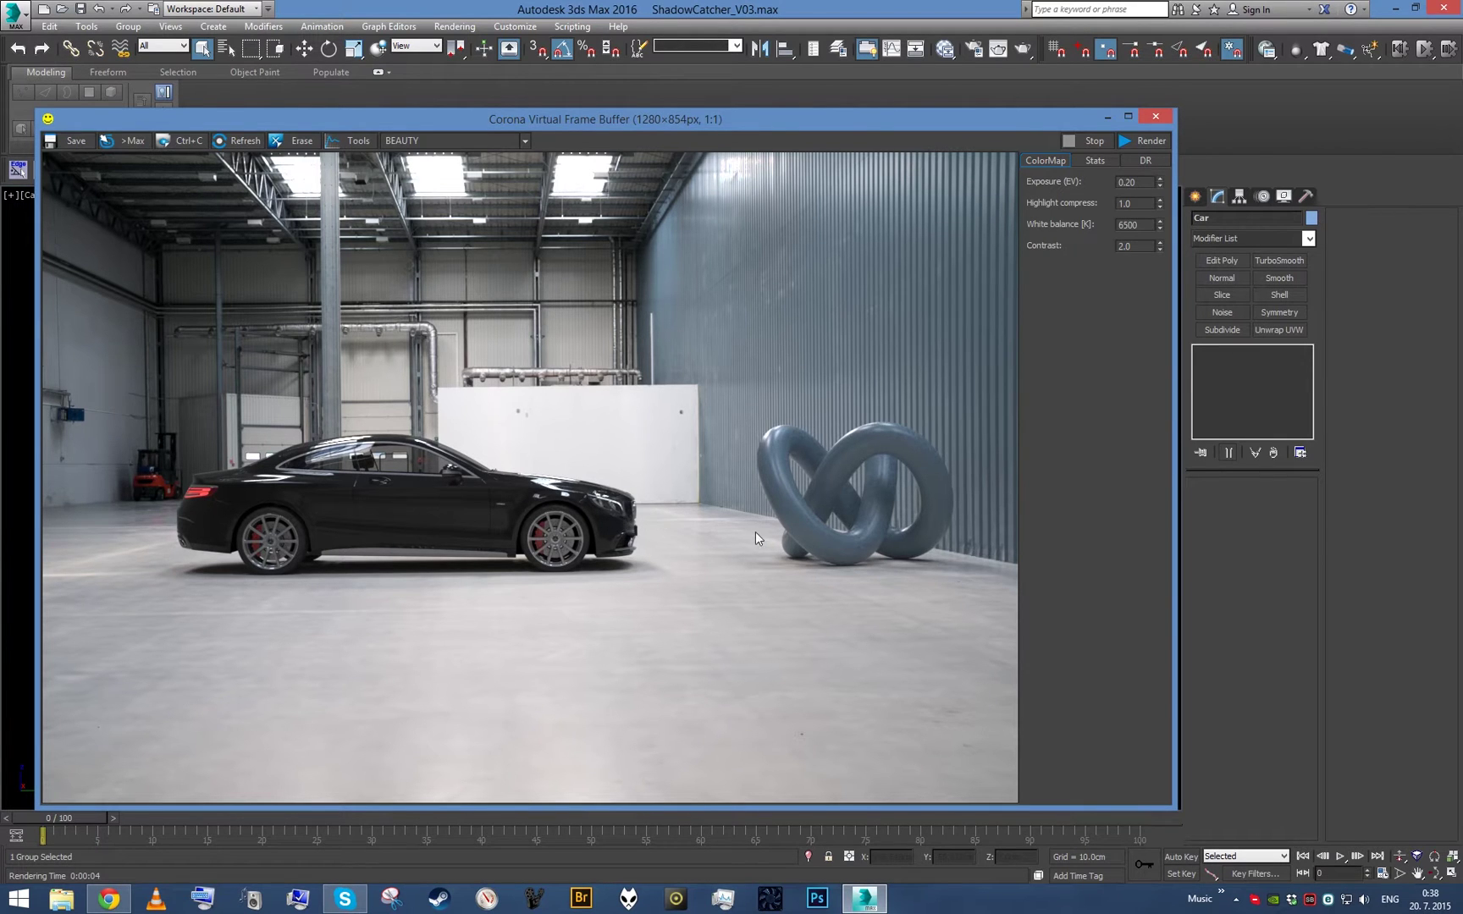
# Unhide the two hidden lights, CoronaLight001 and CoronaLight002, with the frame buffer minimized.
pyautogui.click(1106, 116)
pyautogui.hotkey('alt', 'h')
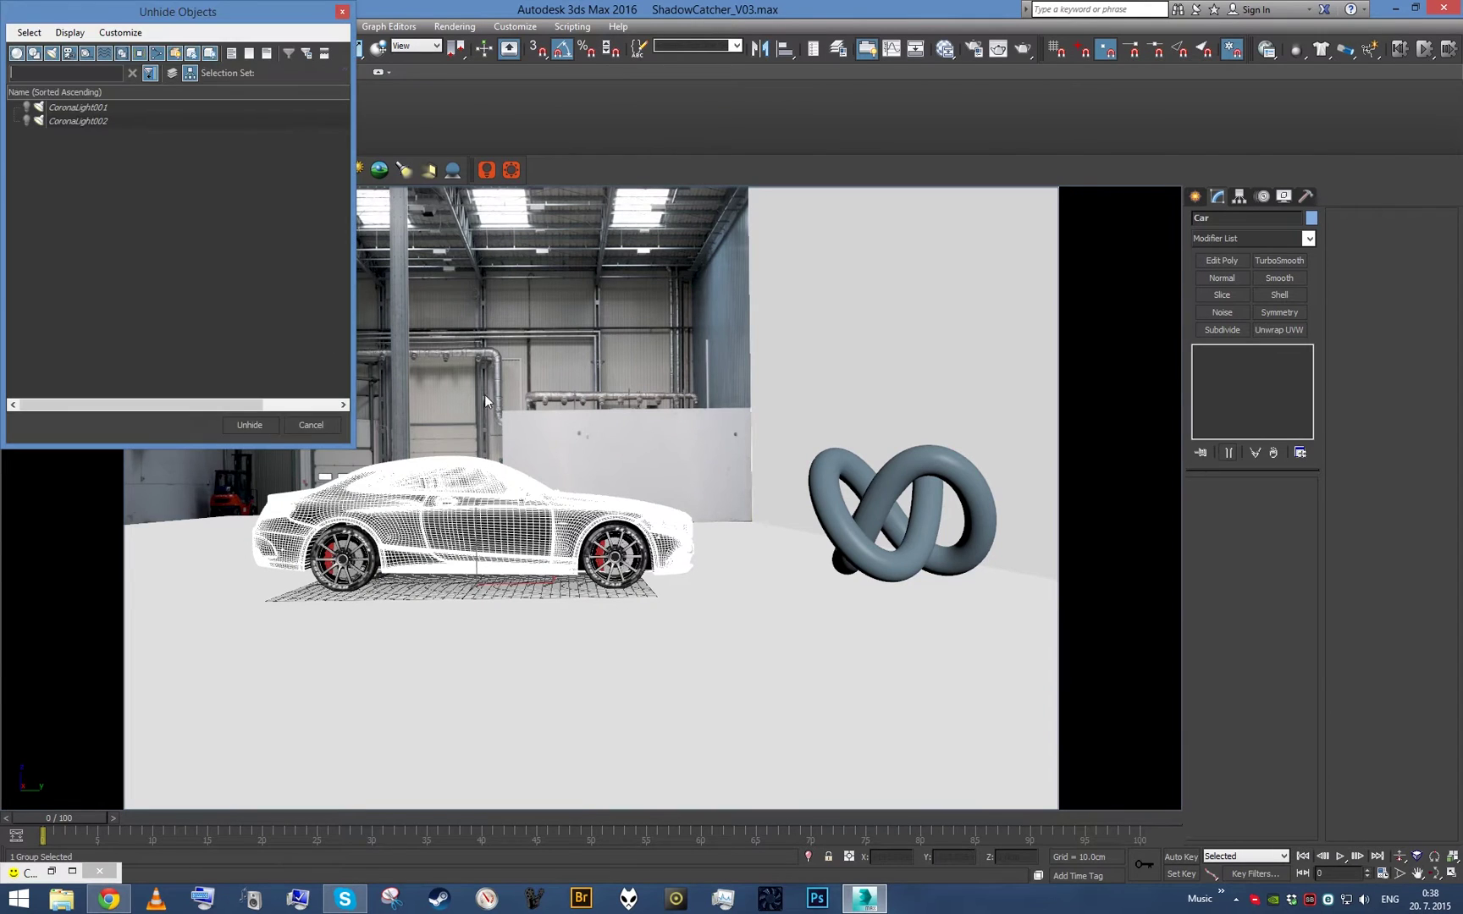
pyautogui.click(103, 110)
pyautogui.keyDown('ctrl'); pyautogui.click(105, 123); pyautogui.keyUp('ctrl')
pyautogui.click(249, 424)
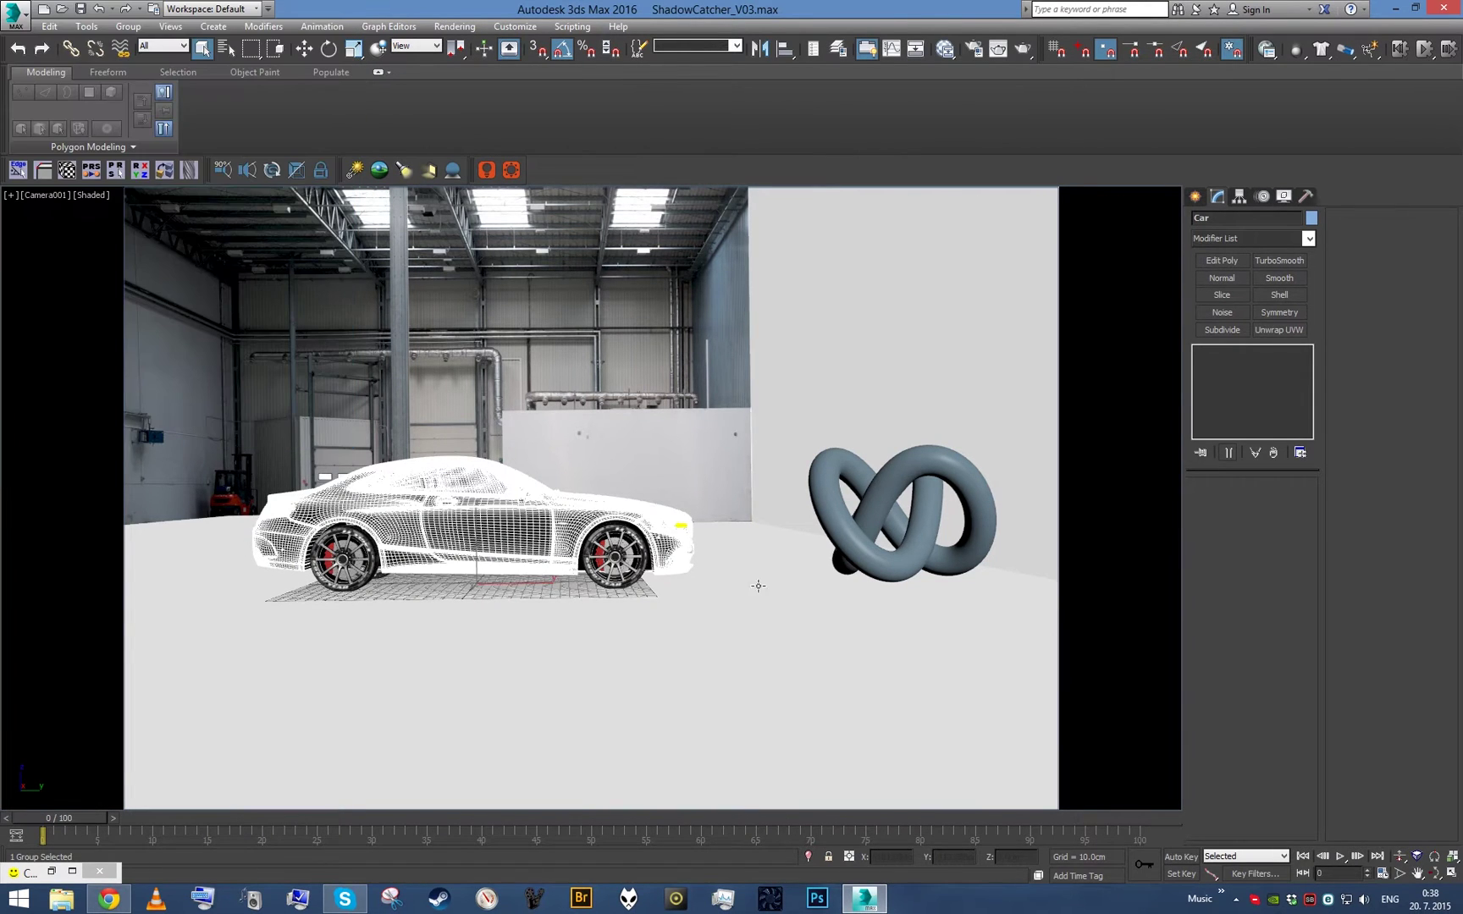
# Inspect CoronaLight001 in the car's headlight up close in the perspective view, along with its parameters.
pyautogui.click(681, 528)
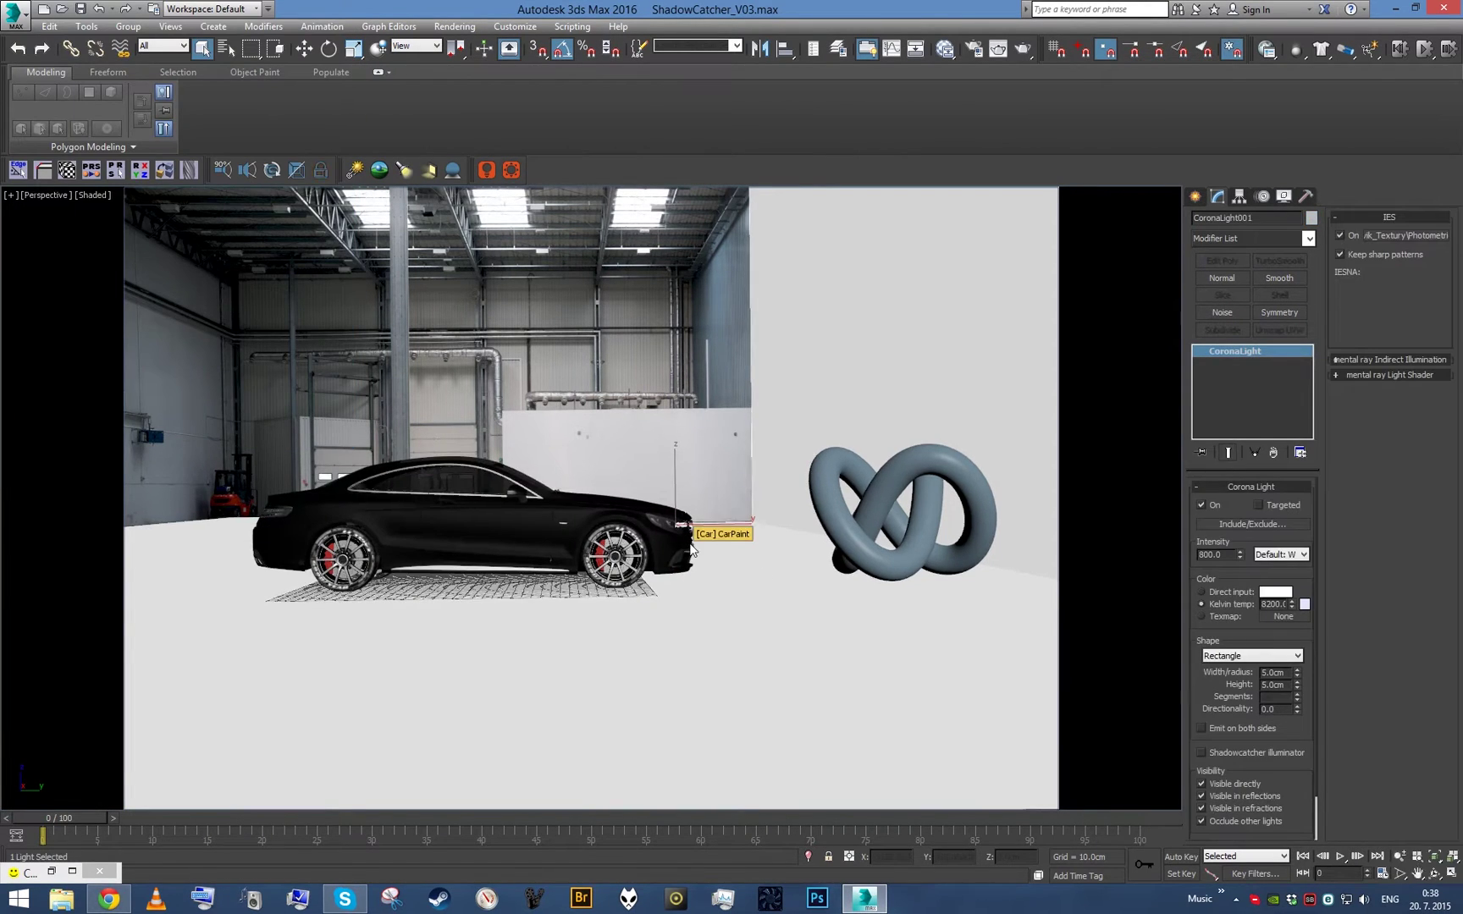
pyautogui.press('p')
pyautogui.press('z')
pyautogui.scroll(-2, 1260, 635)
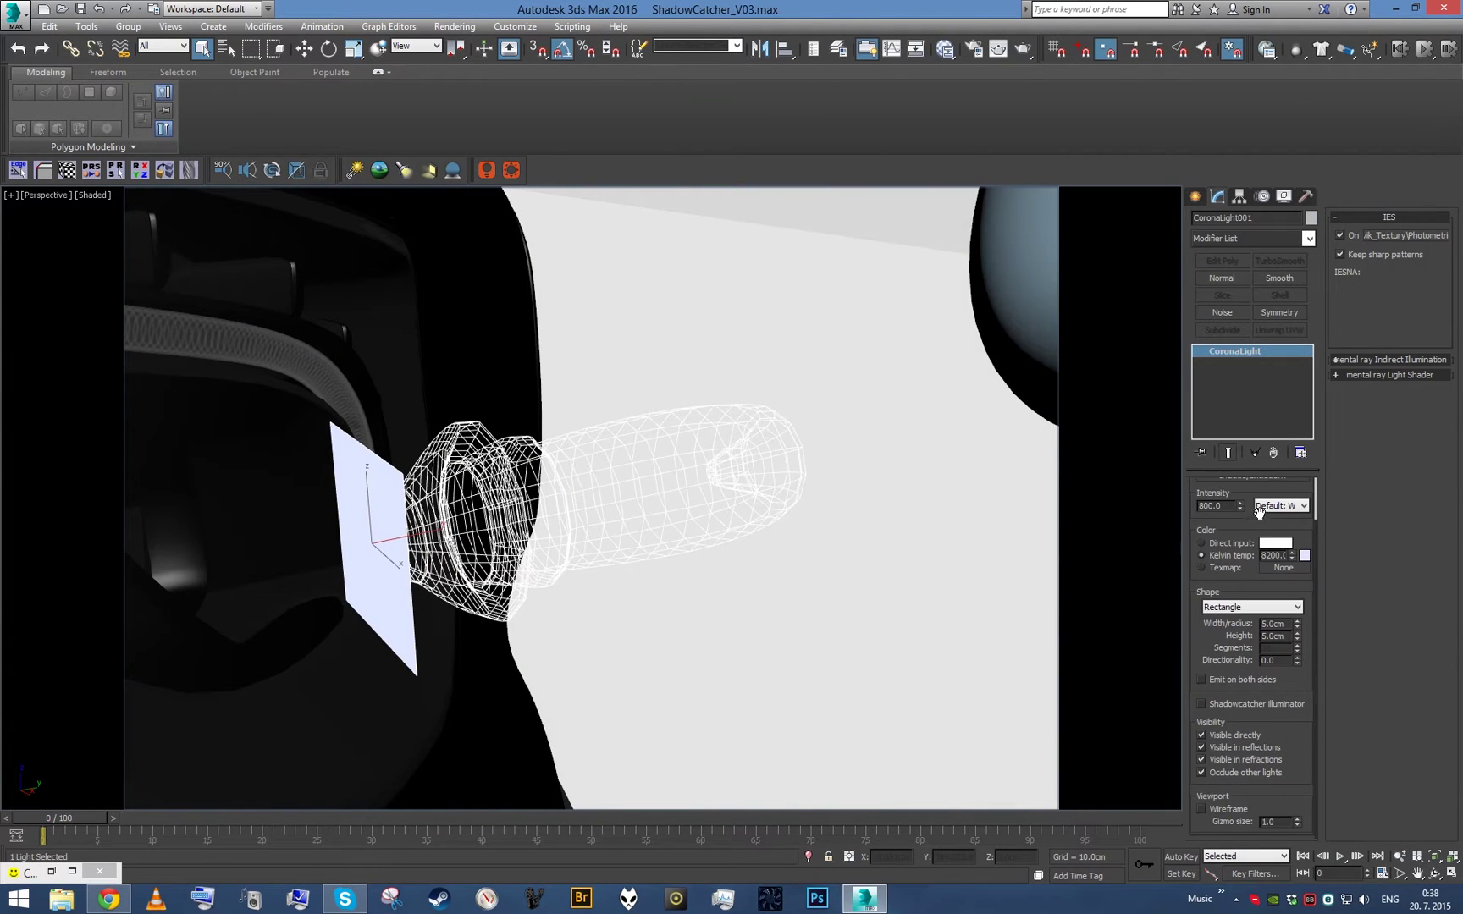
pyautogui.moveTo(784, 491)
pyautogui.keyDown('alt'); pyautogui.mouseDown(button='middle')
pyautogui.moveTo(771, 504)
pyautogui.moveTo(812, 478)
pyautogui.moveTo(798, 489)
pyautogui.mouseUp(button='middle'); pyautogui.keyUp('alt')
# Render the Camera001 view with nothing selected, stop the render, and minimize the frame buffer.
pyautogui.press('c')
pyautogui.click(655, 420)
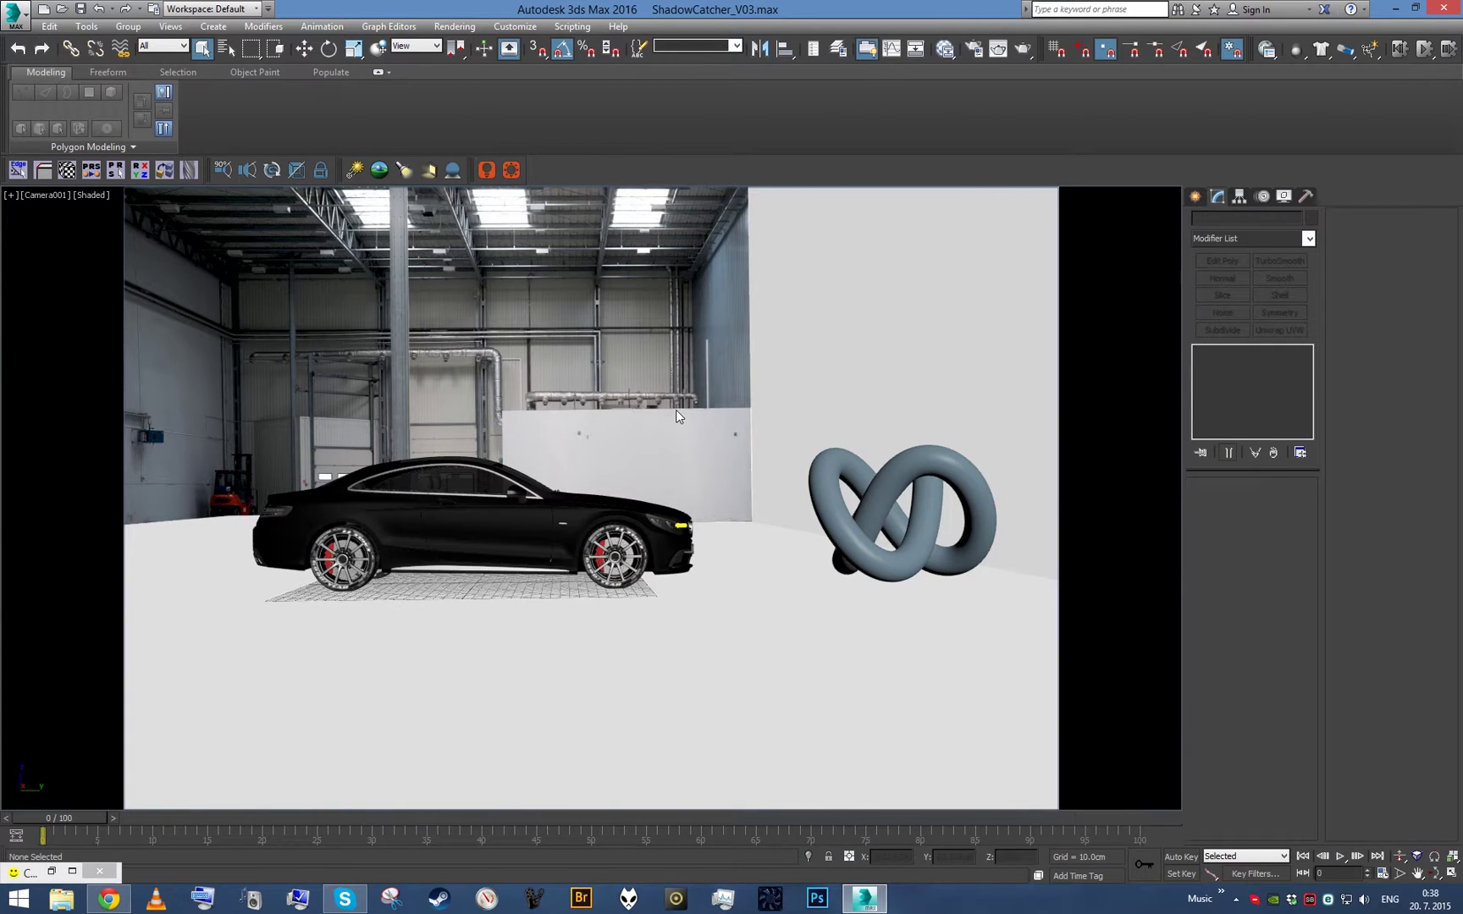
pyautogui.hotkey('shift', 'q')
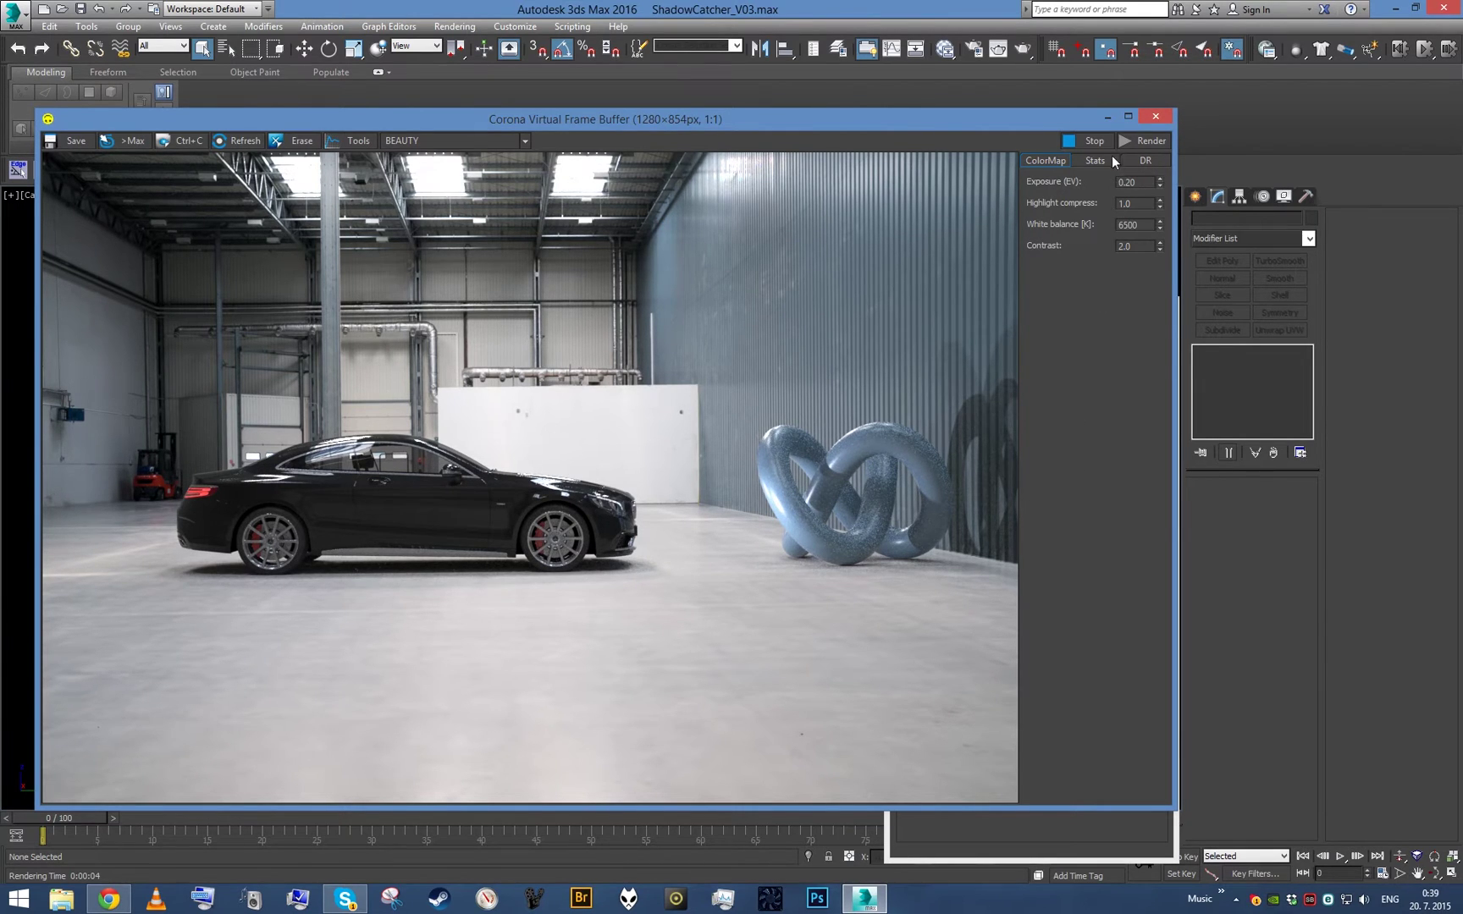
pyautogui.click(1094, 141)
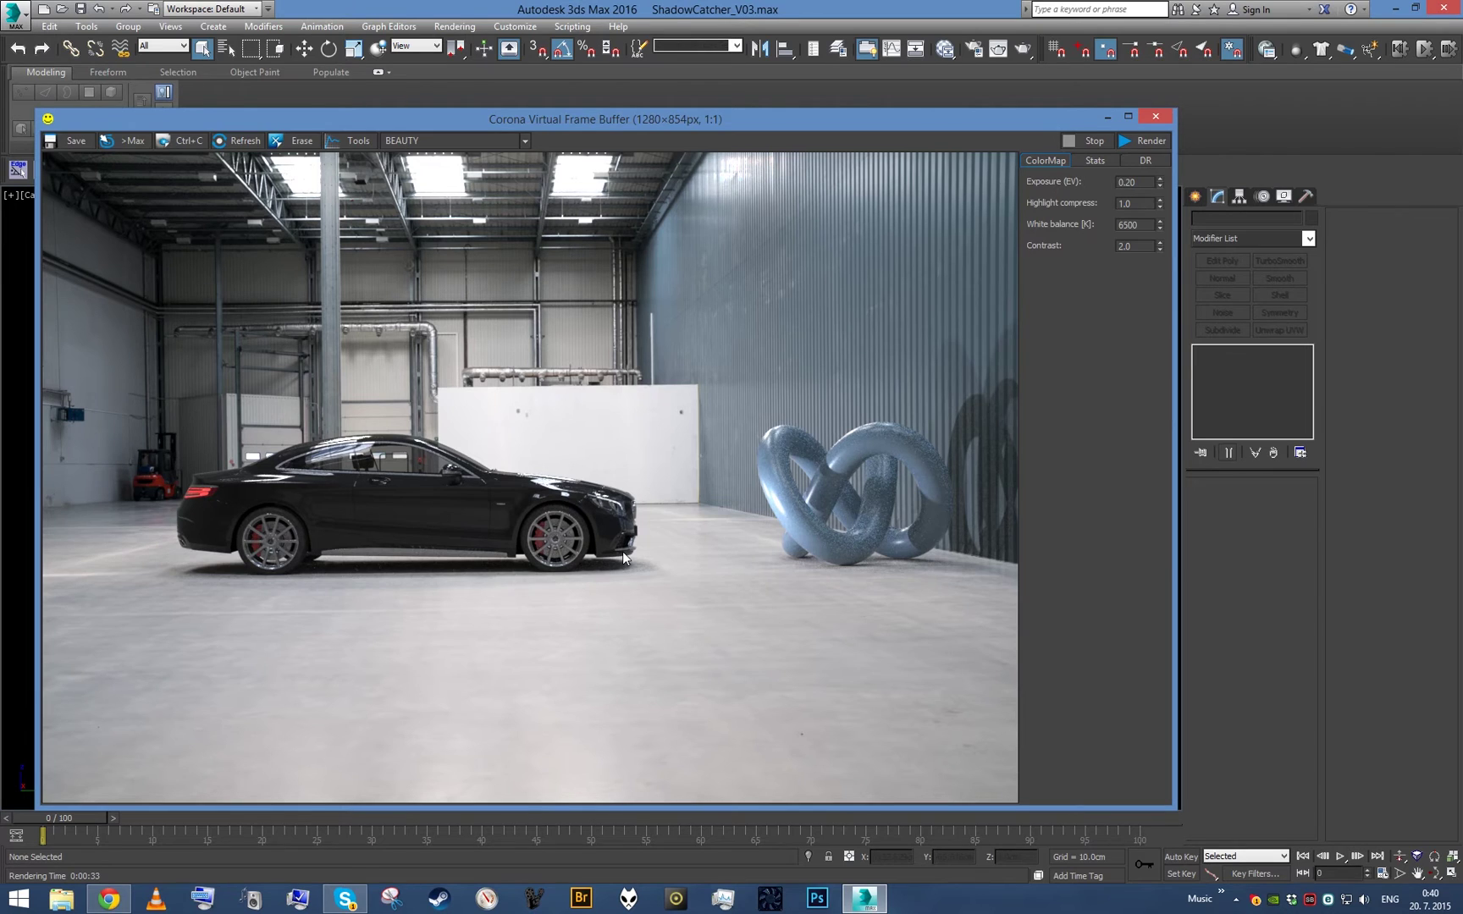
pyautogui.click(1109, 116)
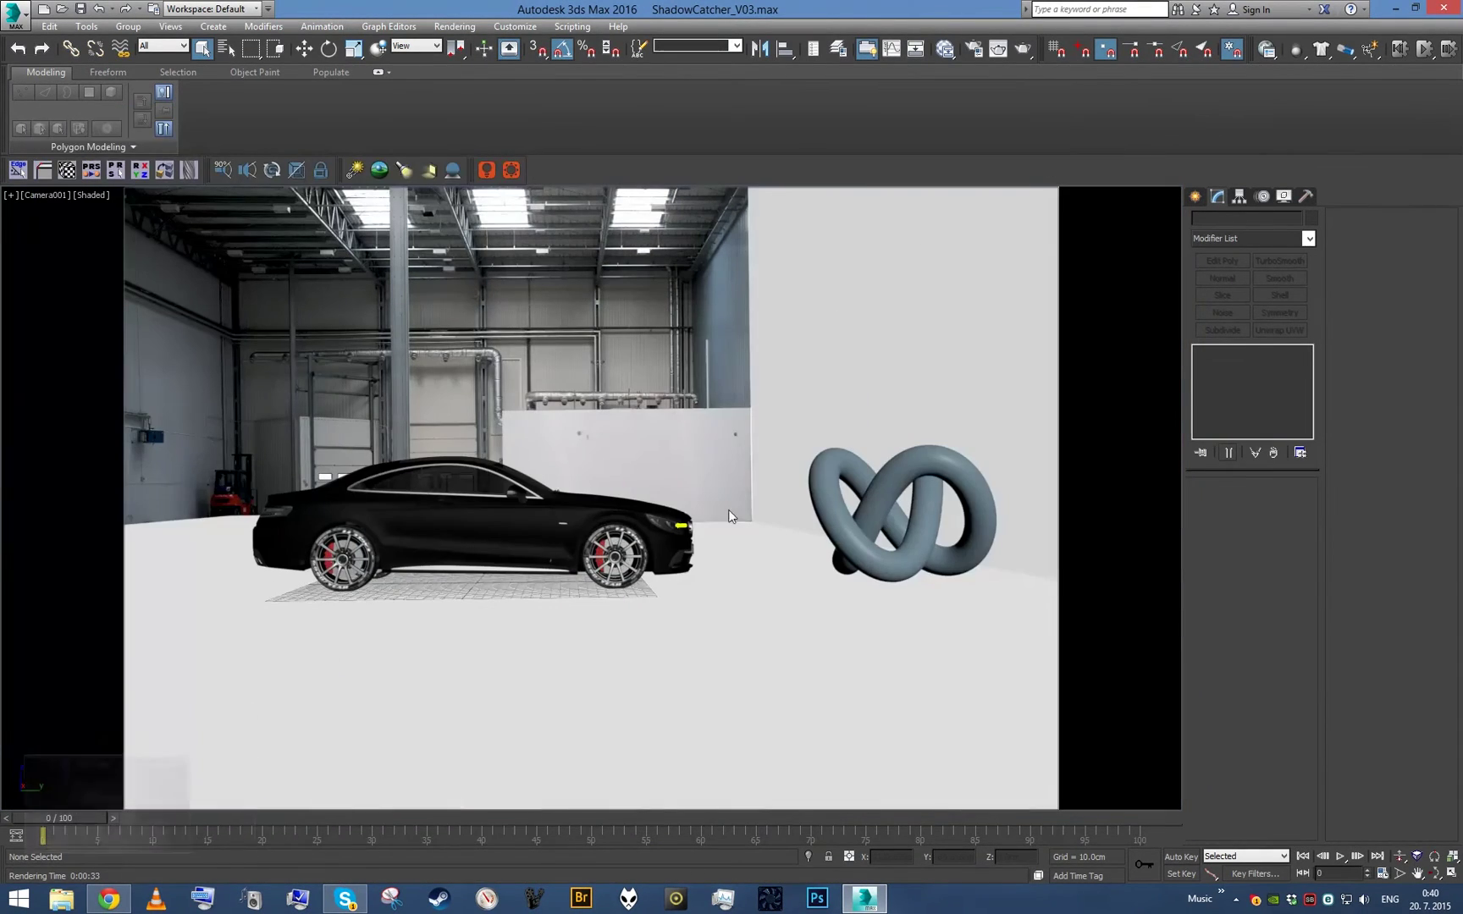
# Enable the Shadowcatcher illuminator option on CoronaLight001 in the car's headlight.
pyautogui.click(680, 526)
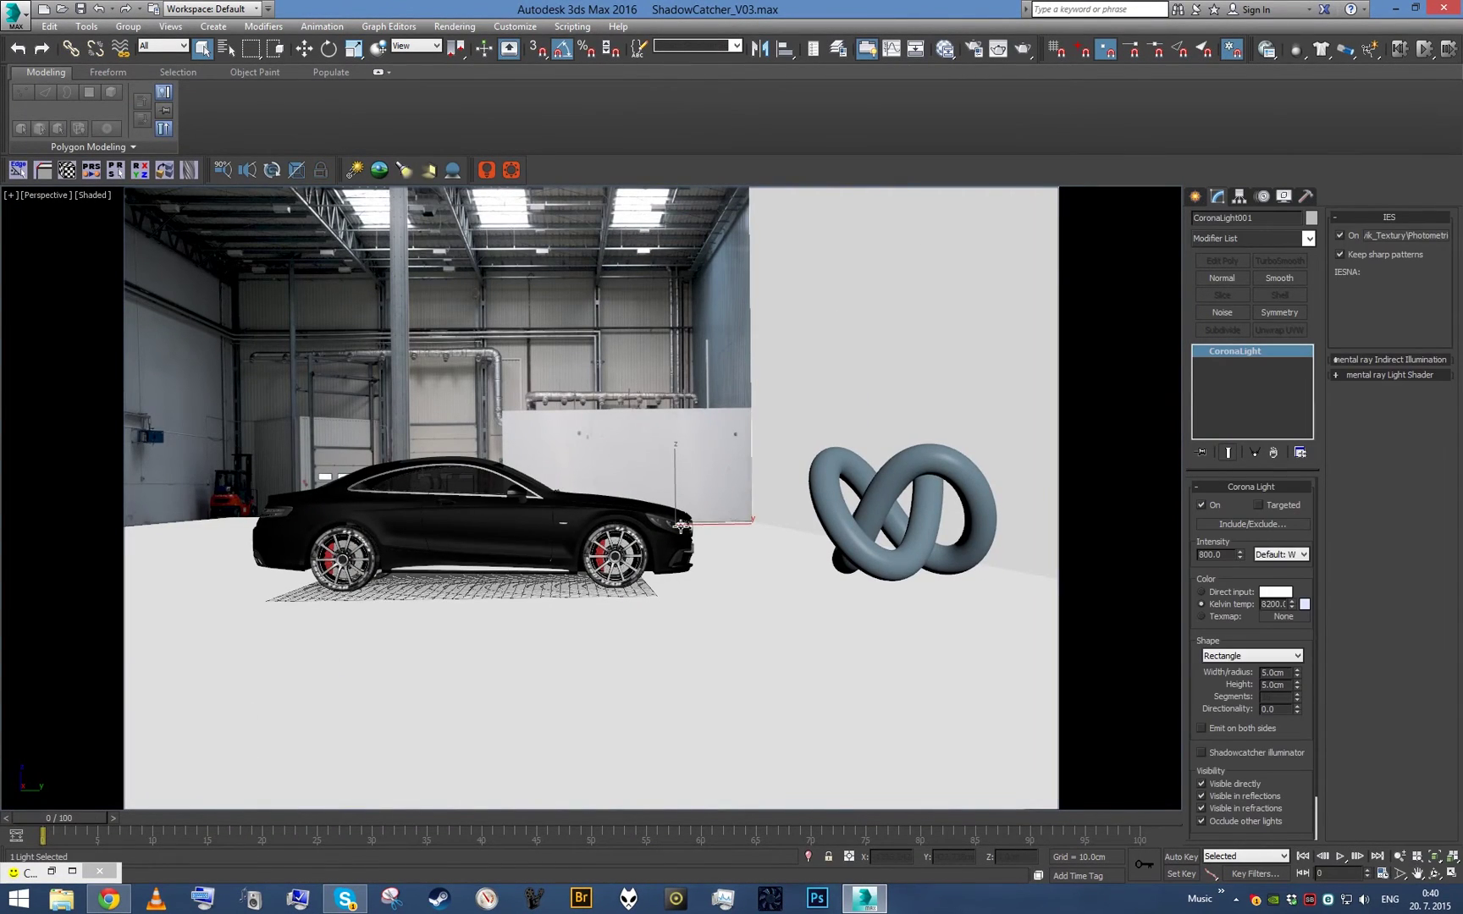
pyautogui.press('p')
pyautogui.press('z')
pyautogui.scroll(-5, 738, 575)
pyautogui.scroll(-1, 778, 574)
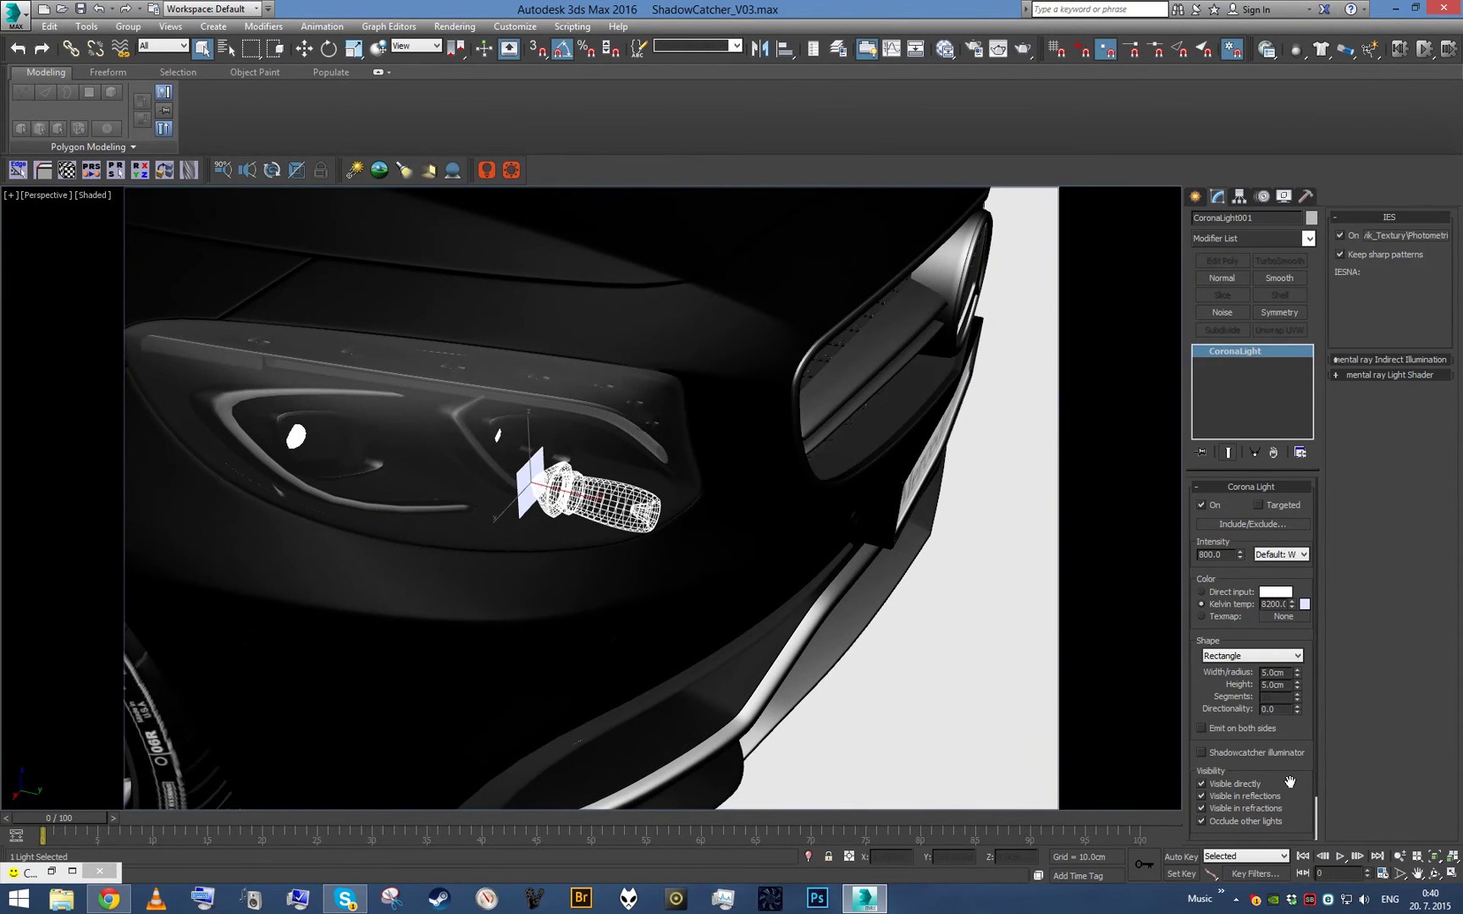
pyautogui.click(1234, 750)
# Add a CoronaLightMtl node in the Slate Material Editor, show its light emission parameters, and close the editor.
pyautogui.press('m')
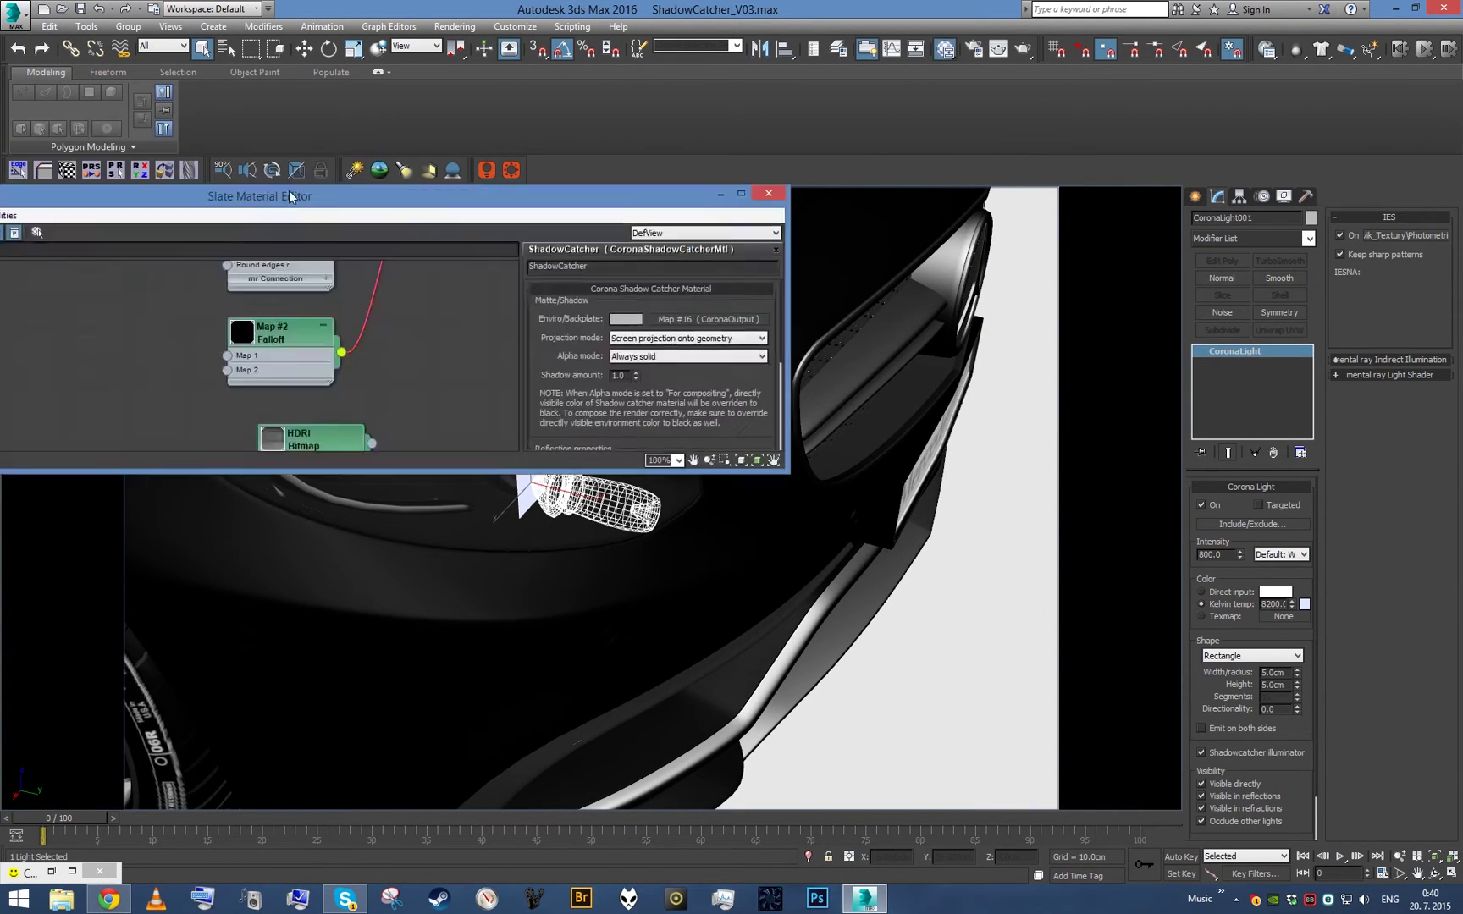
pyautogui.moveTo(290, 197); pyautogui.dragTo(604, 186)
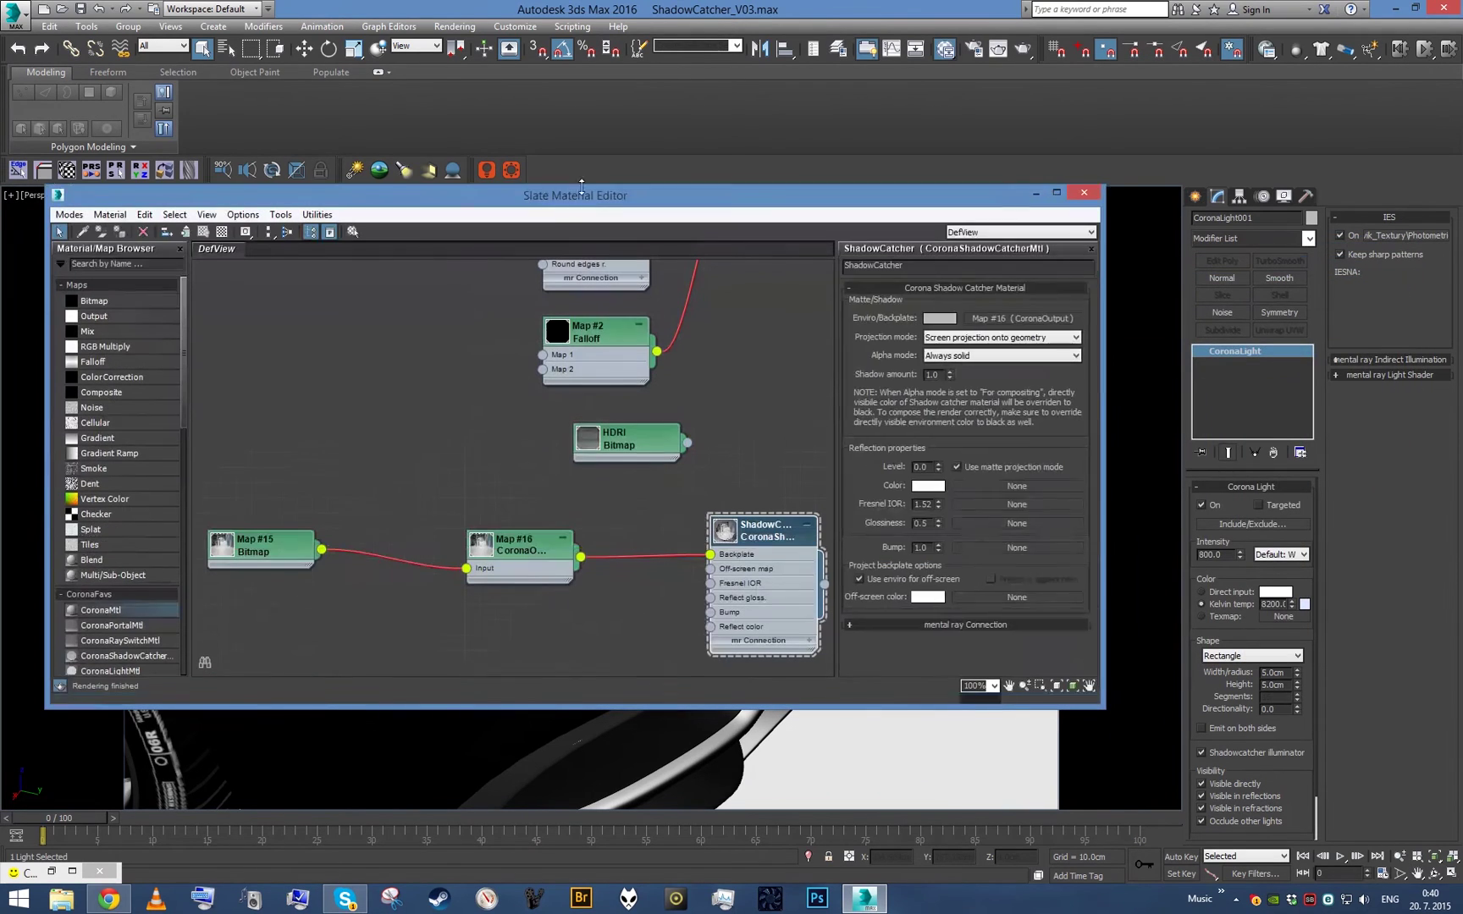
pyautogui.click(98, 261)
pyautogui.write('Coronal')
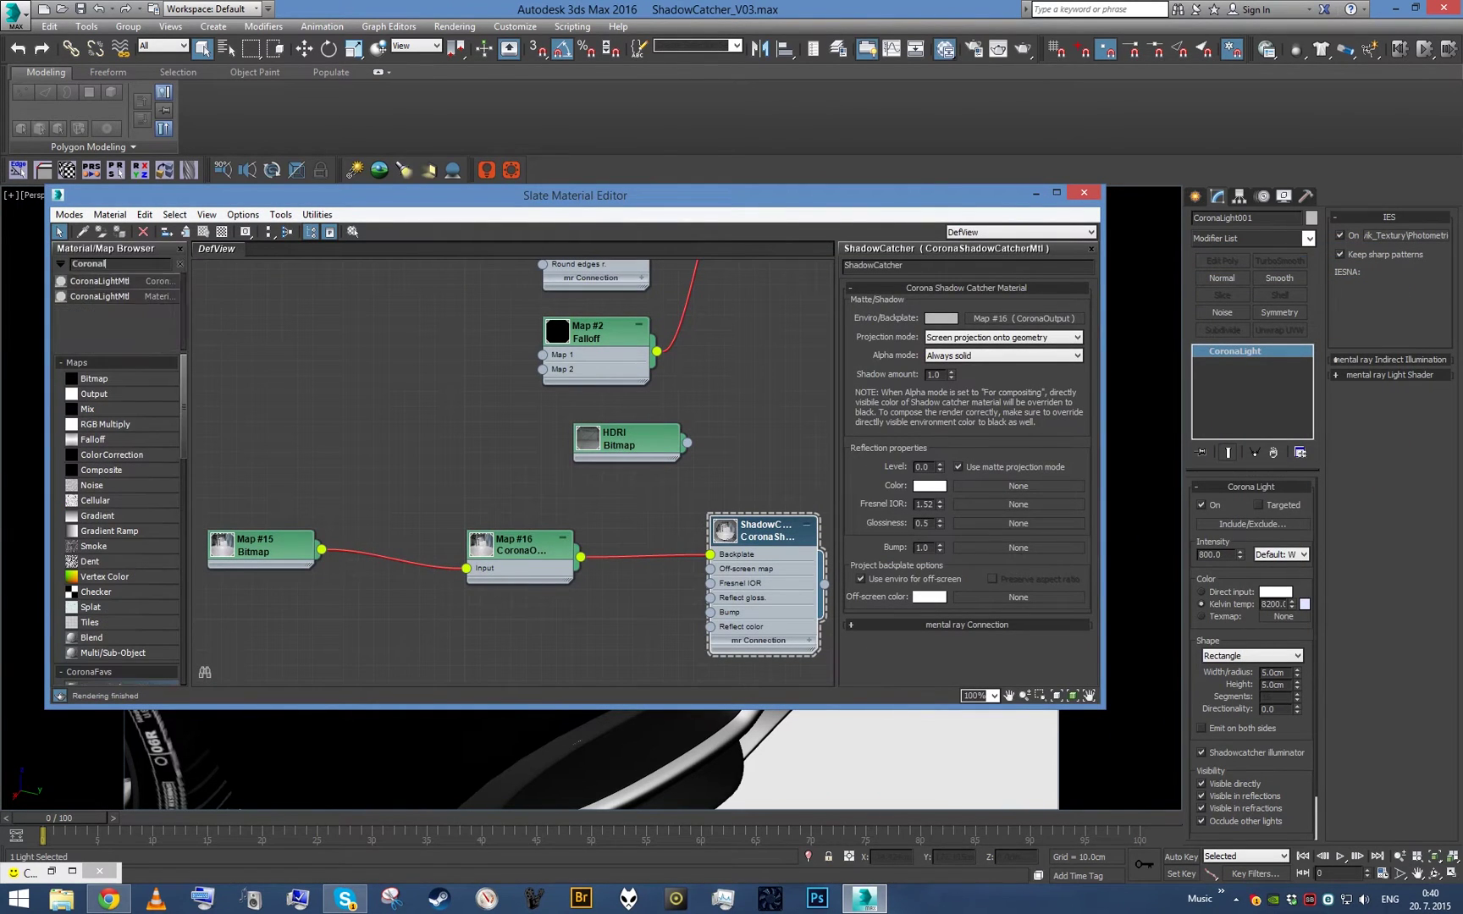
pyautogui.moveTo(99, 282); pyautogui.dragTo(365, 312)
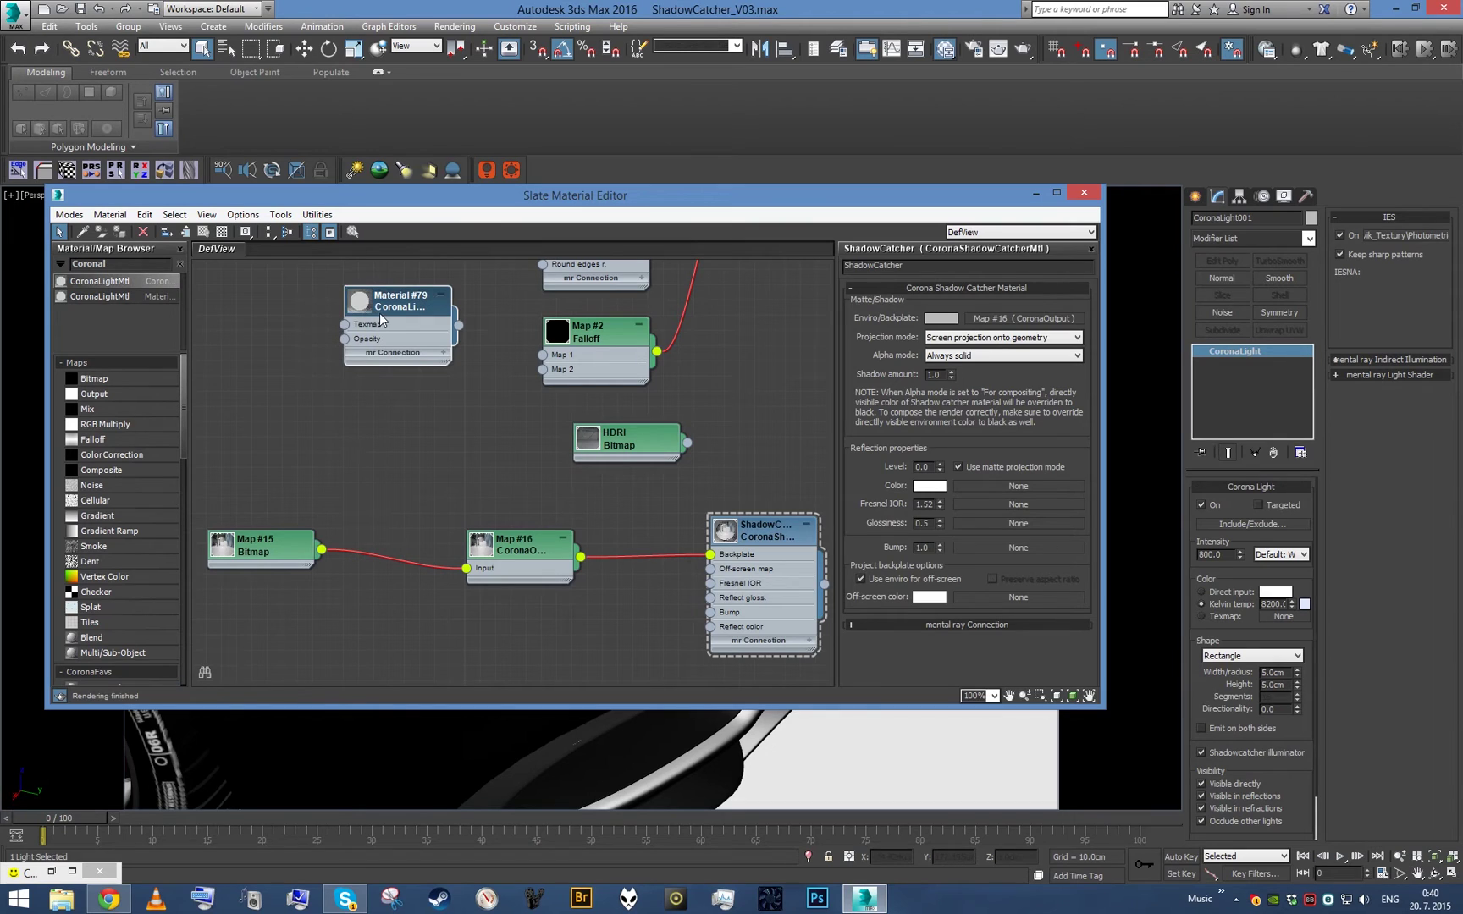
pyautogui.doubleClick(379, 313)
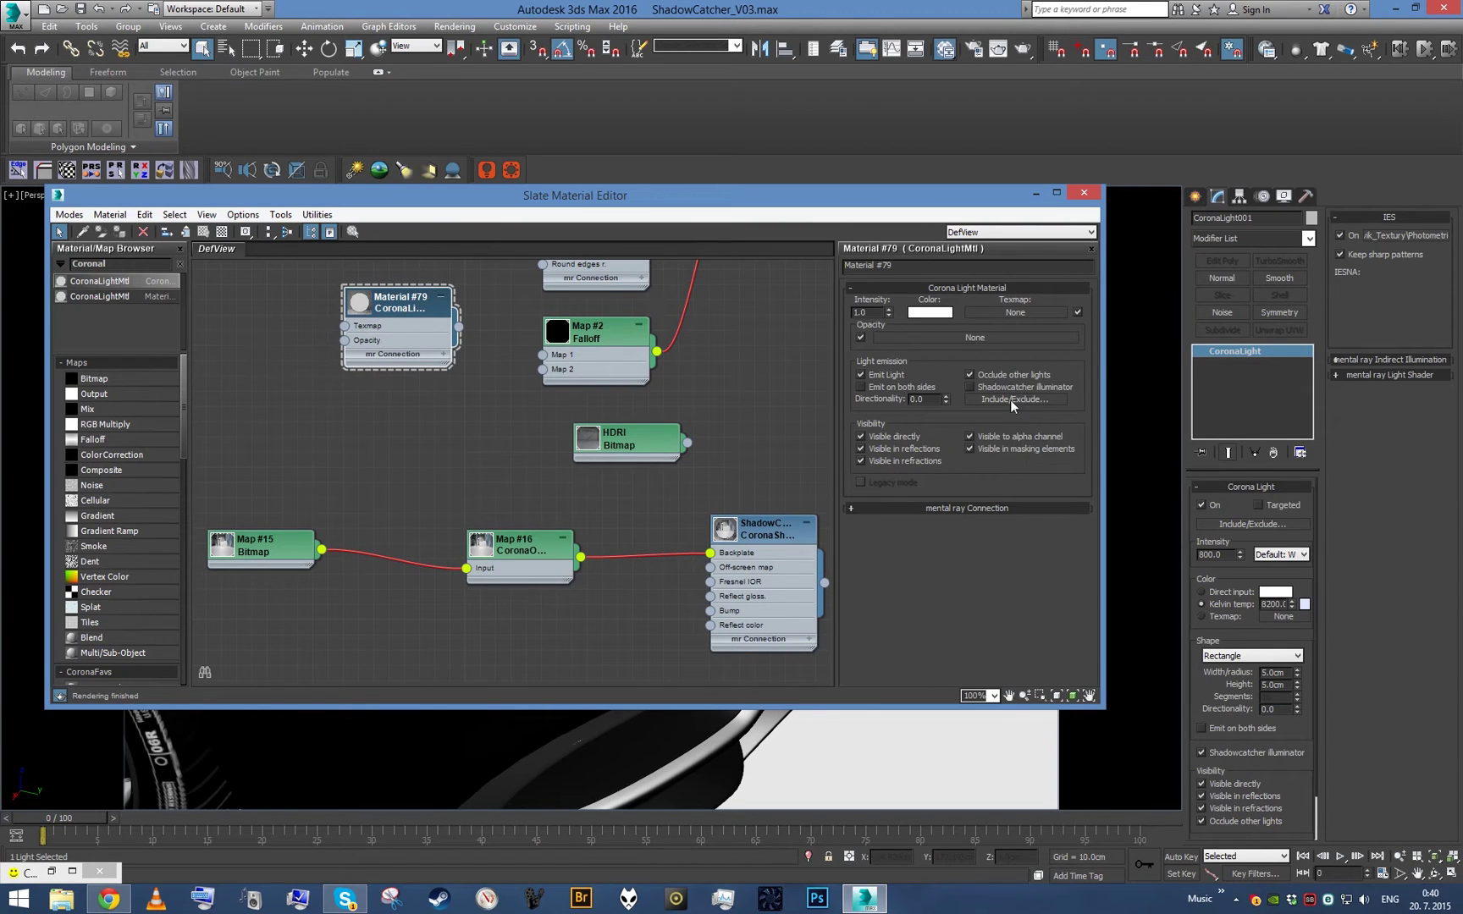
pyautogui.click(1082, 194)
# Select CoronaLight002 in the other headlight to check its settings, and start a new render from Camera001.
pyautogui.scroll(-8, 849, 427)
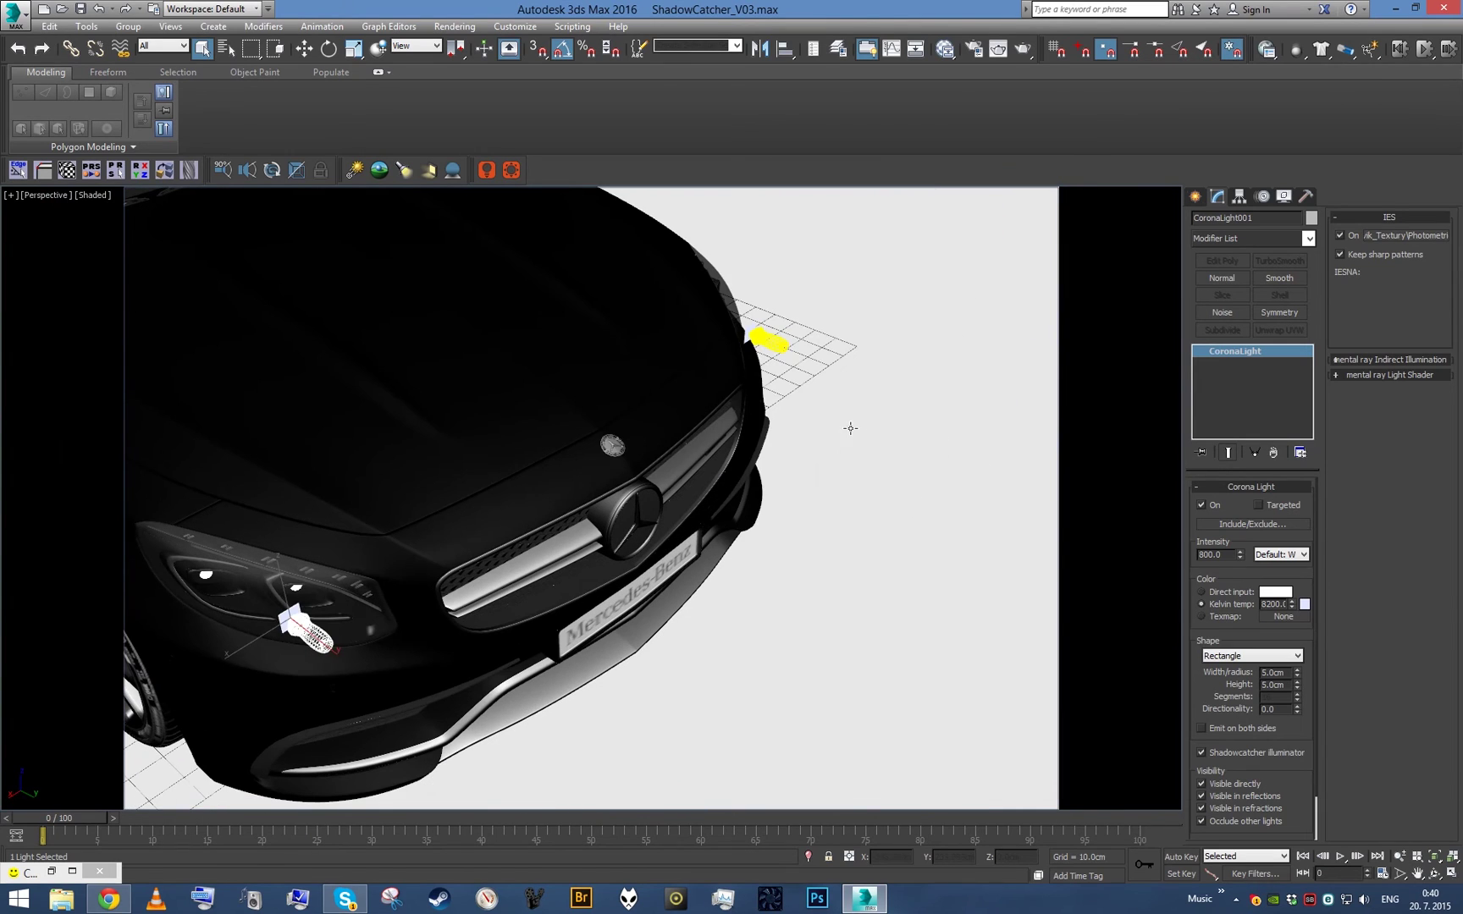
pyautogui.click(772, 345)
pyautogui.press('c')
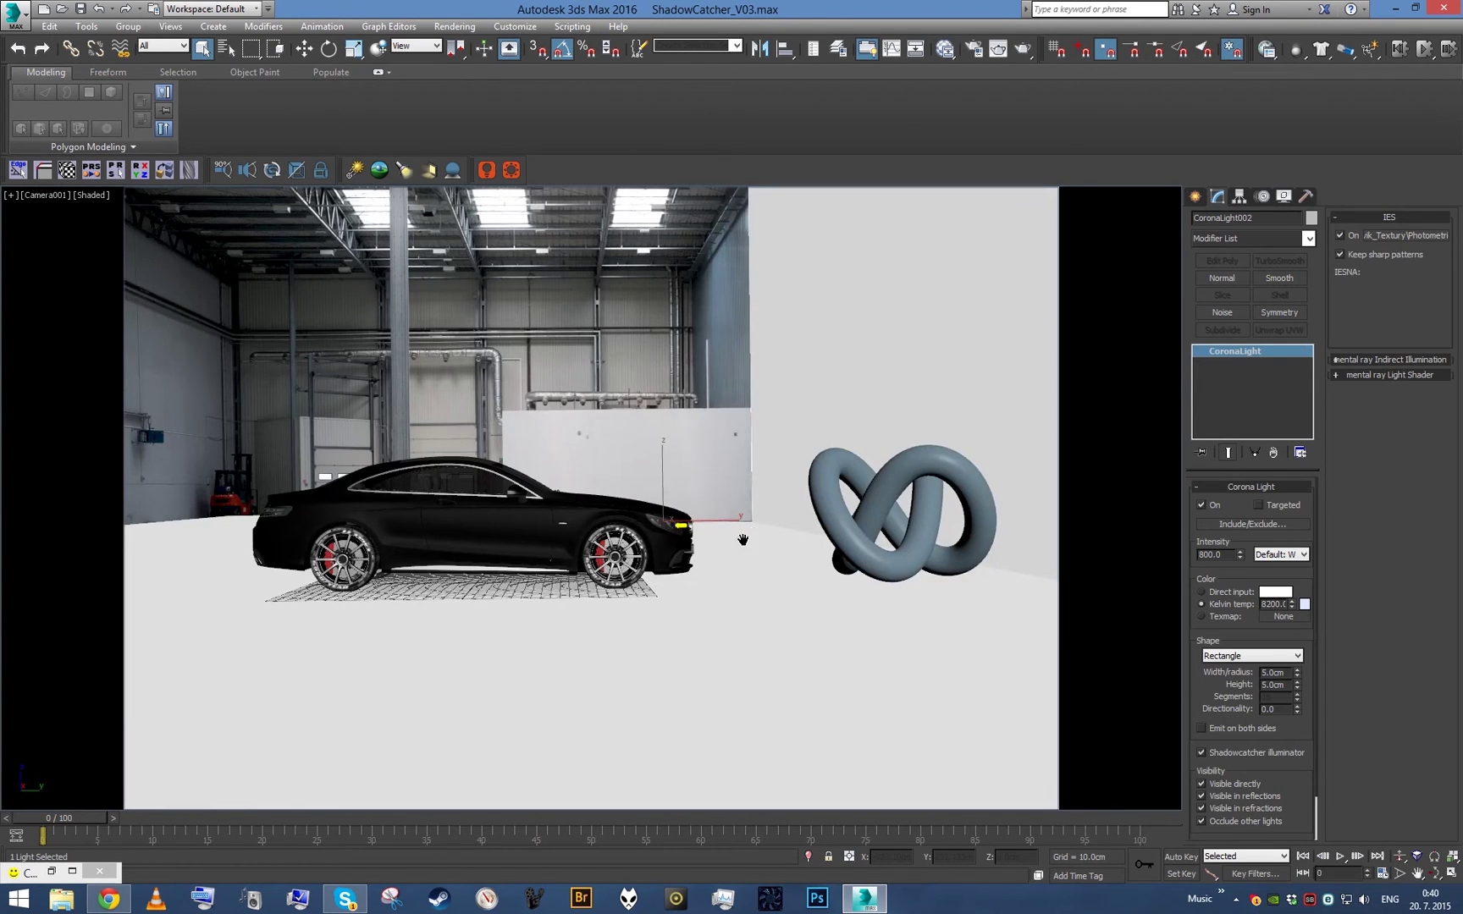
pyautogui.hotkey('shift', 'q')
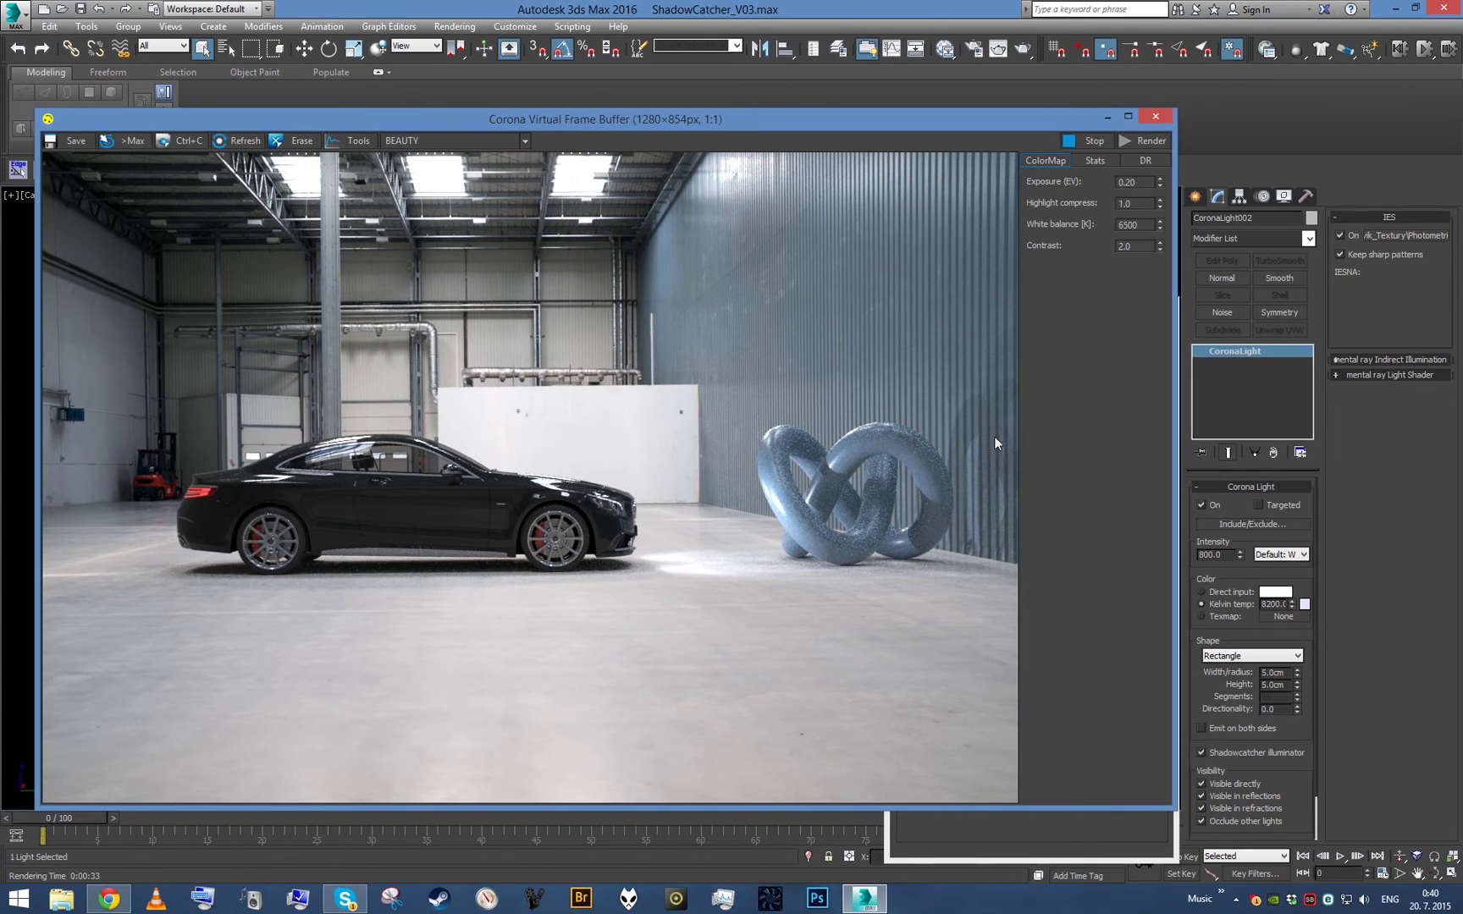
# Examine the light and shadows around the torus knot on the floor and corrugated wall in the render.
pyautogui.scroll(1, 995, 428)
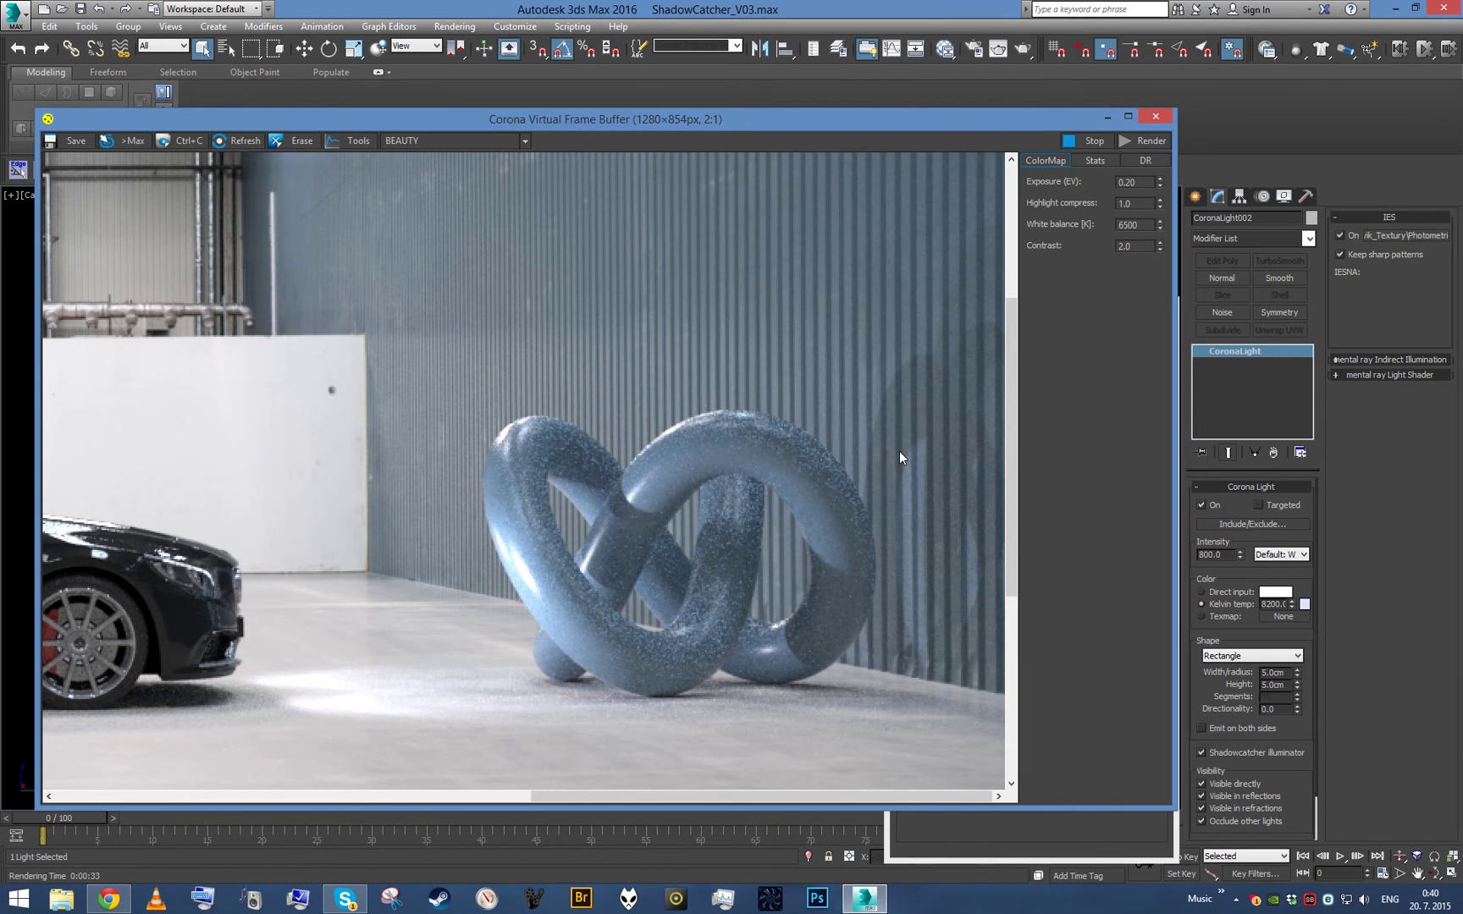
pyautogui.scroll(-2, 899, 451)
pyautogui.scroll(3, 983, 430)
pyautogui.scroll(-2, 846, 435)
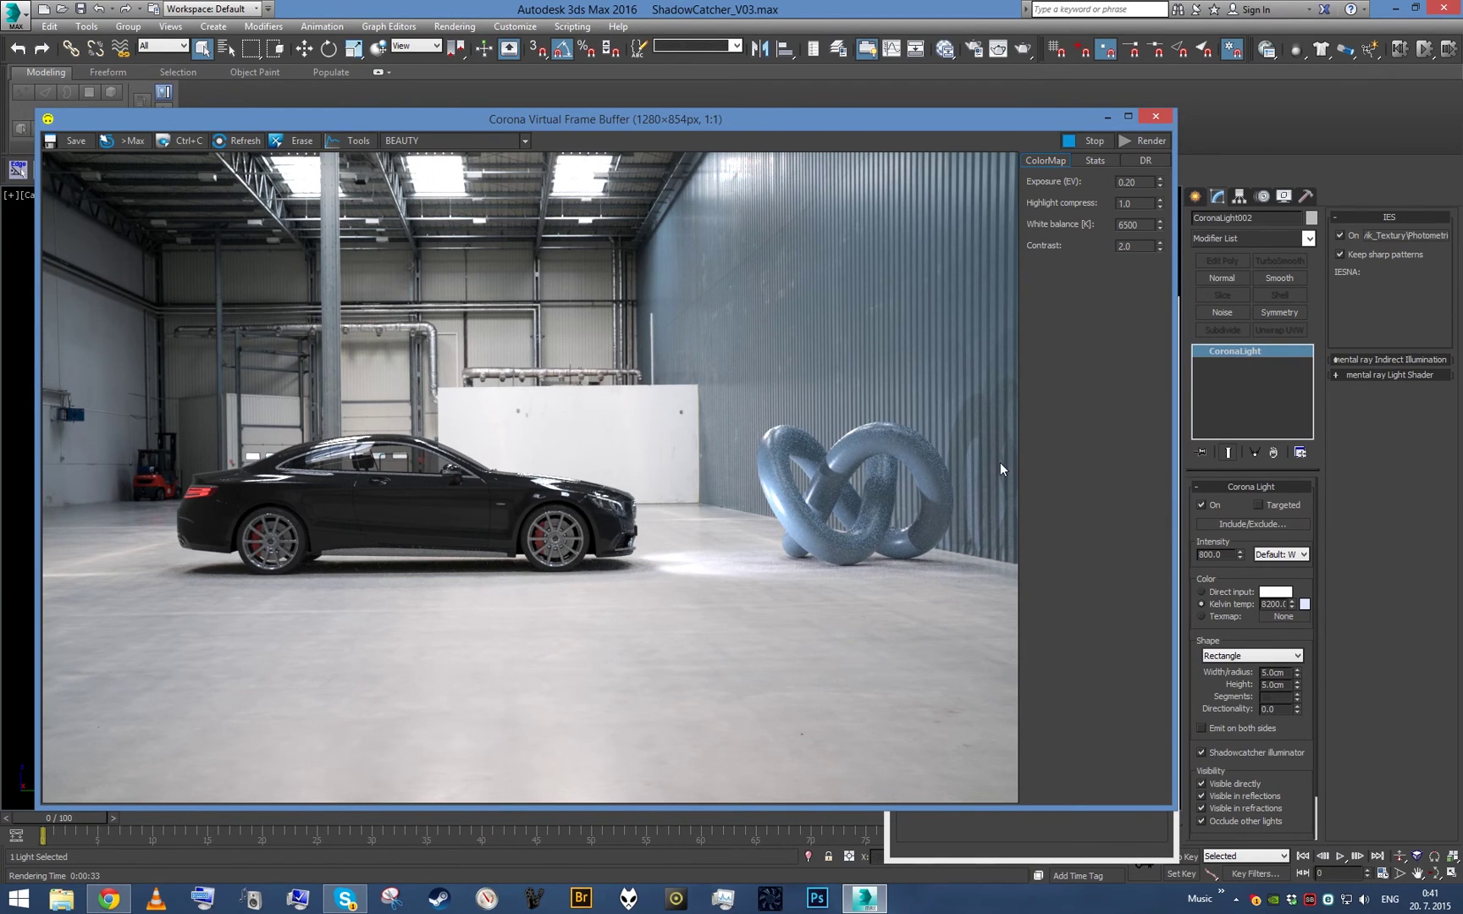
pyautogui.scroll(1, 983, 466)
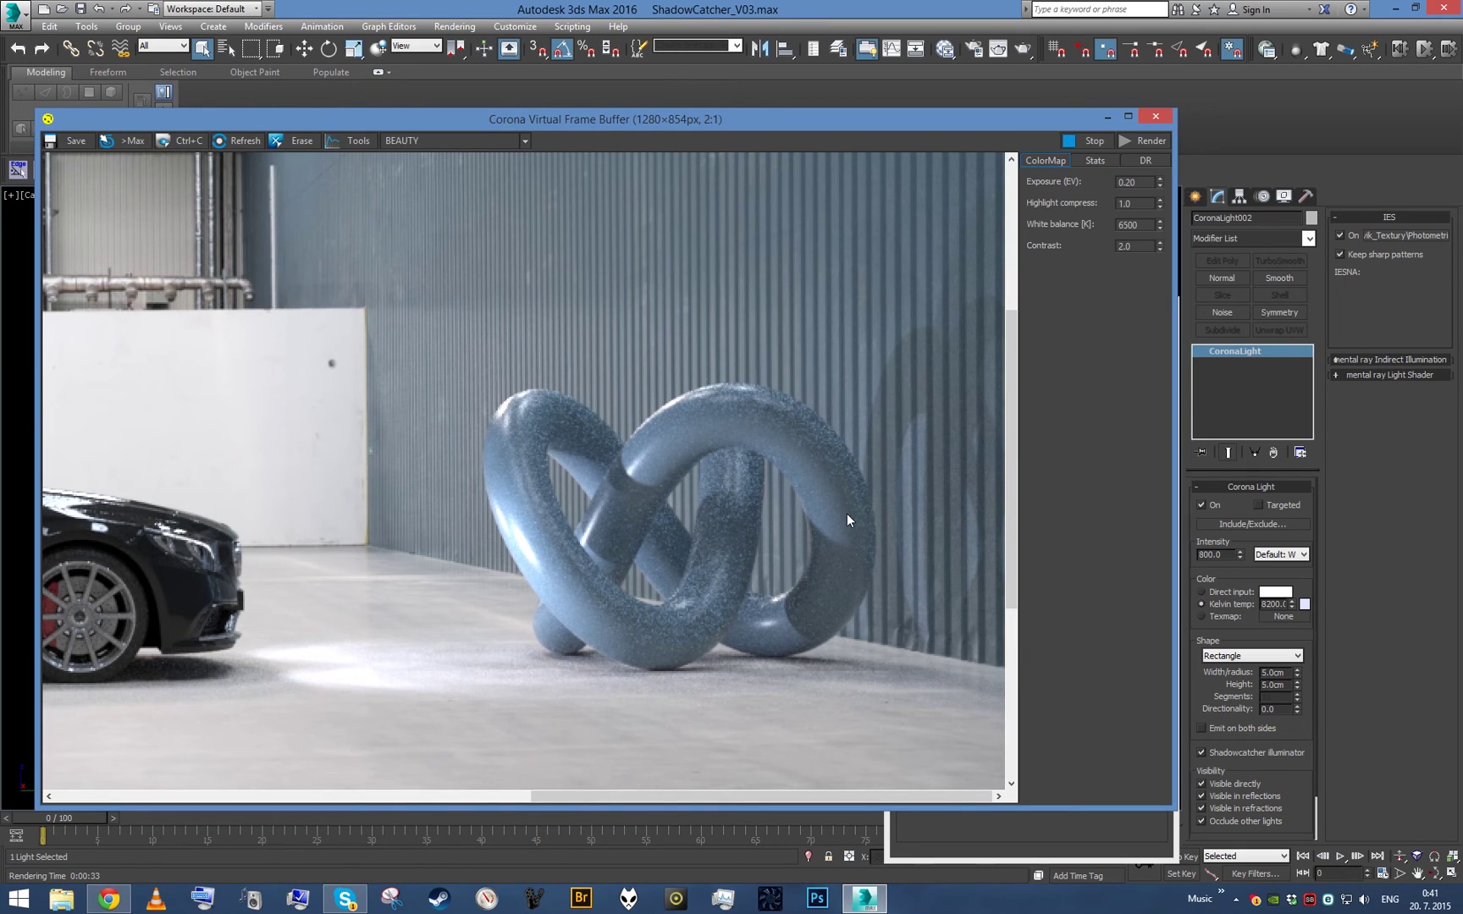
pyautogui.scroll(-1, 847, 521)
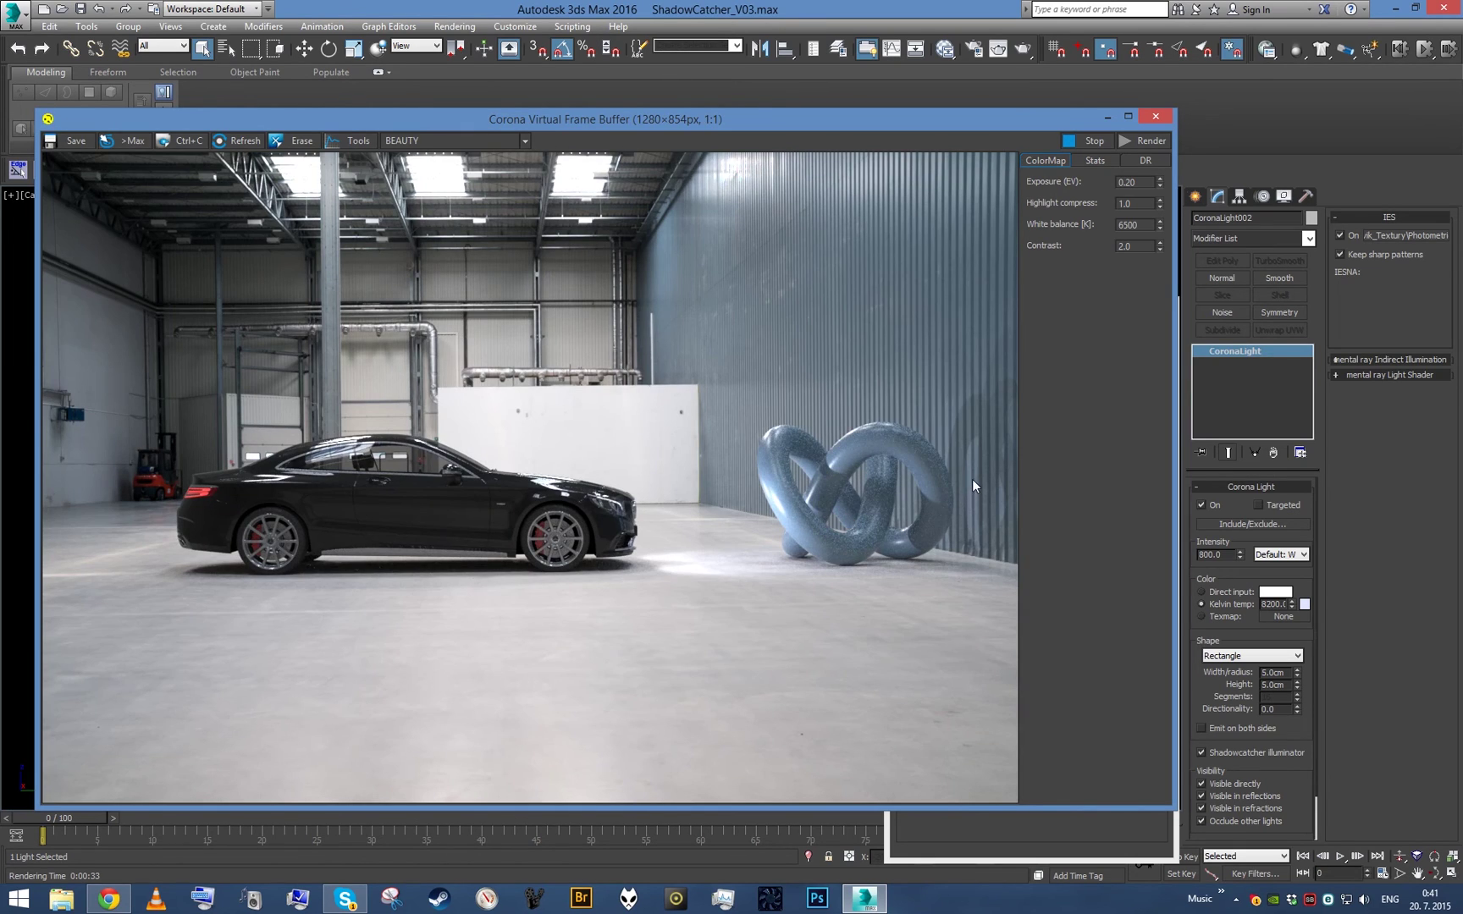